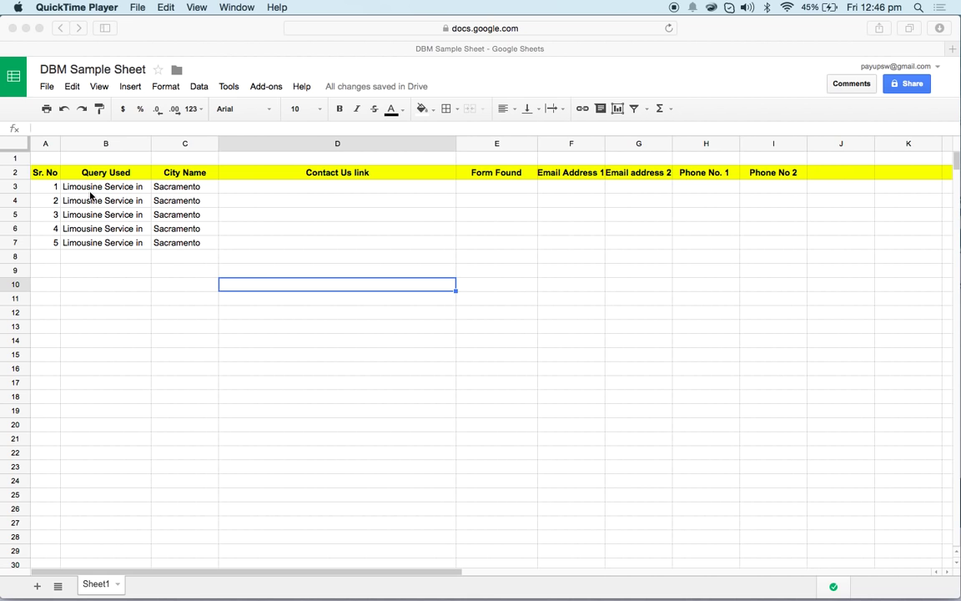
Step: Look over the Query Used and City Name entries in the DBM Sample Sheet
key("super+Tab")
key("Up")
key("Up")
key("Up")
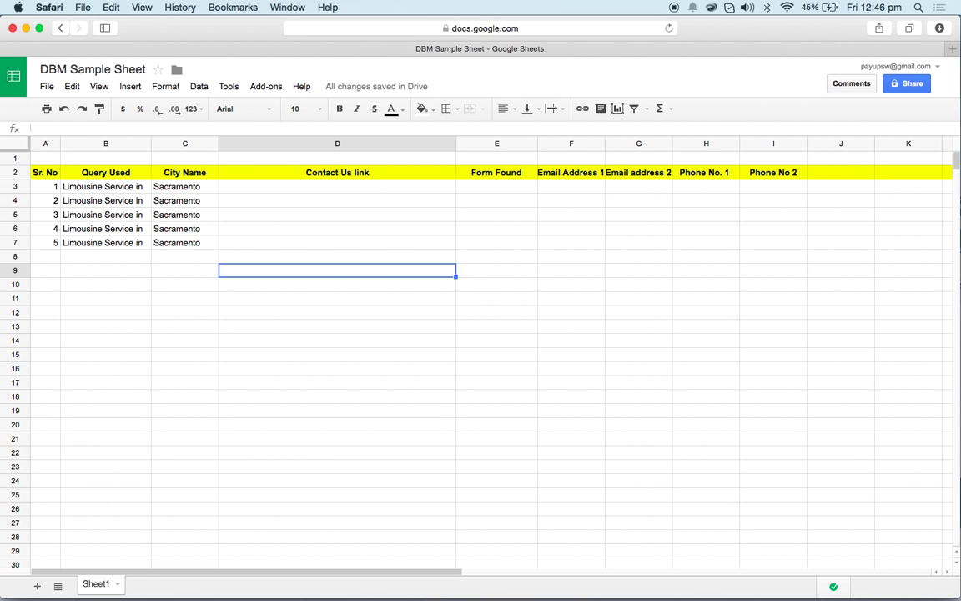
key("Left")
key("Left")
key("Up")
key("Up")
key("Up")
key("Up")
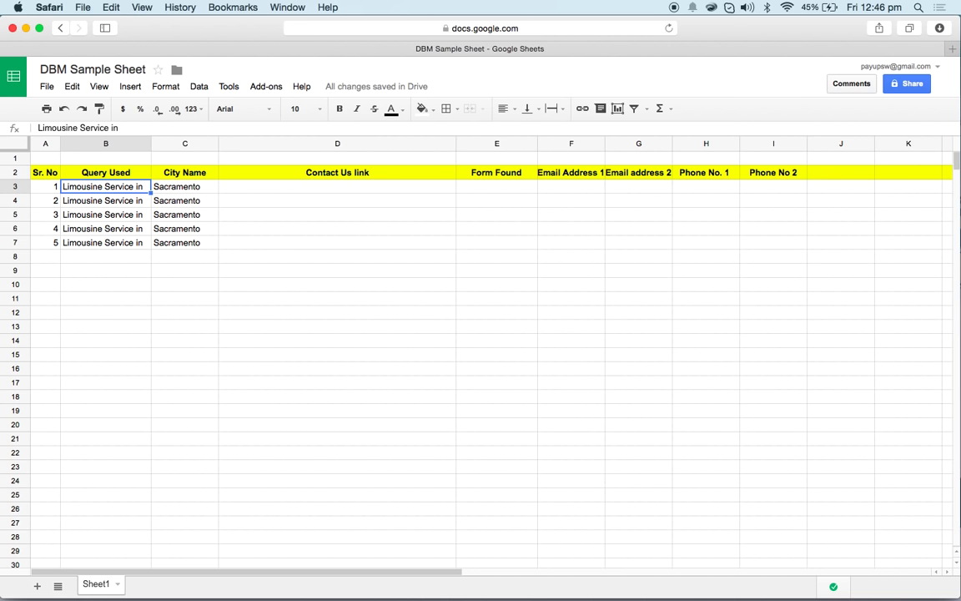
key("Right")
key("Down")
key("Down")
key("Down")
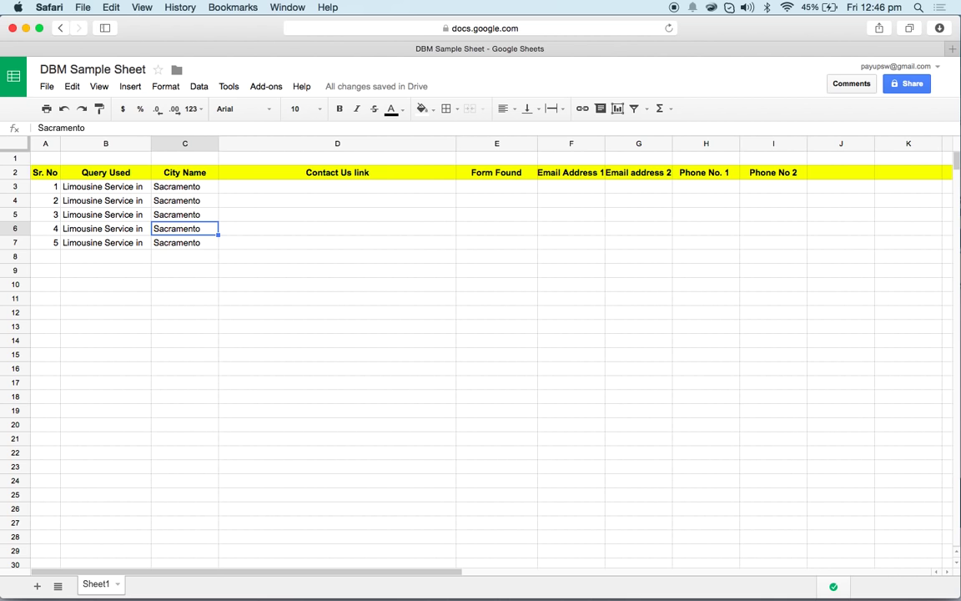
Step: Copy the first row's query and city cells, B3:C3
key("Up")
key("Up")
key("Up")
key("Left")
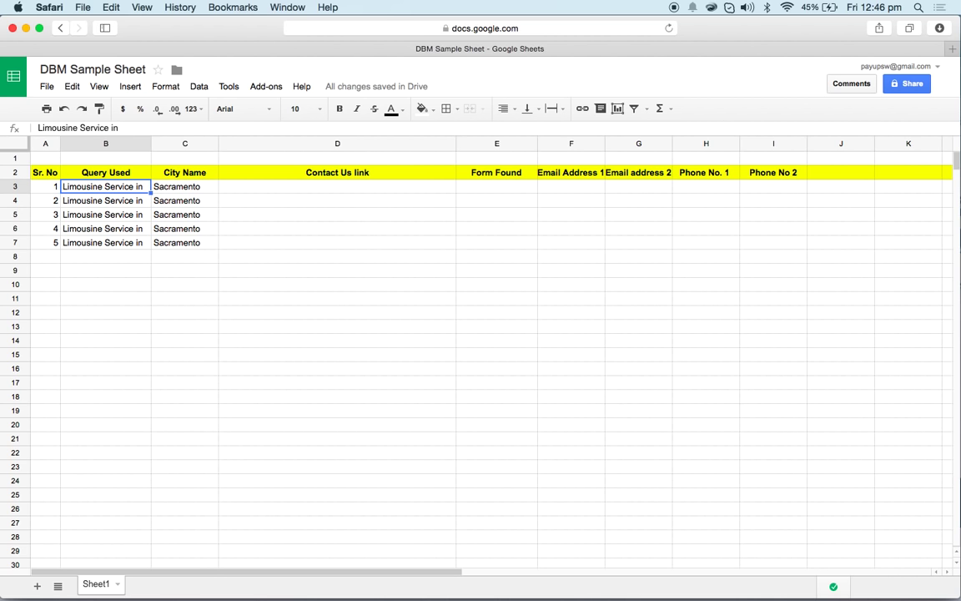
key("shift+Right")
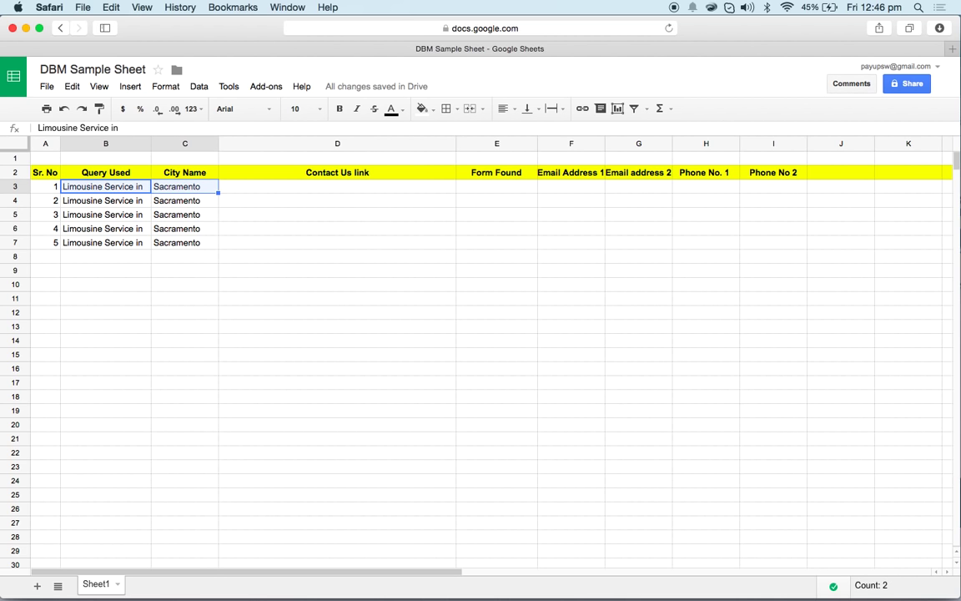
key("super+c")
Step: Open Google in a new tab, change to the google.com version, and search for the copied text "Limousine Service in Sacramento"
key("super+t")
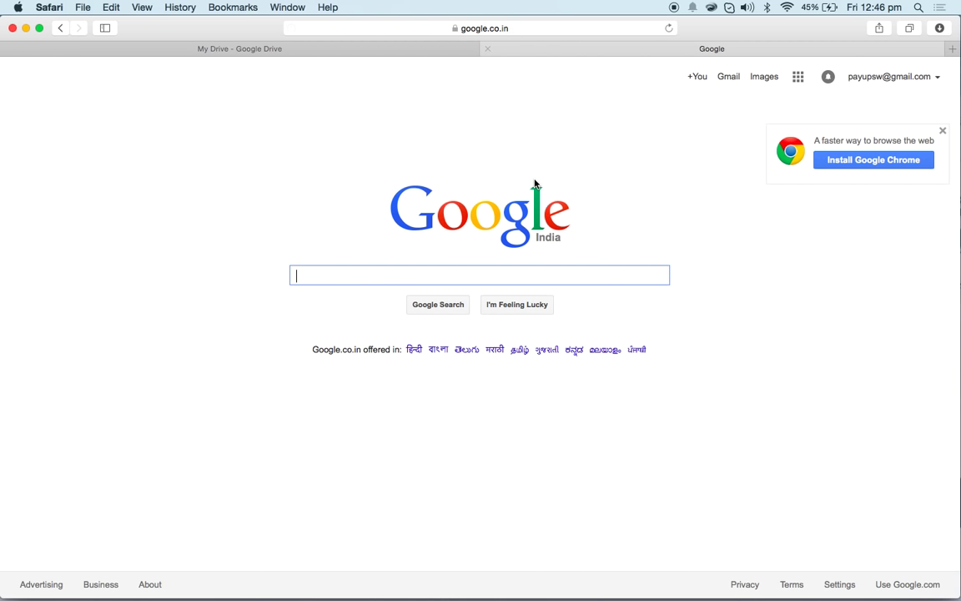
left_click(908, 584)
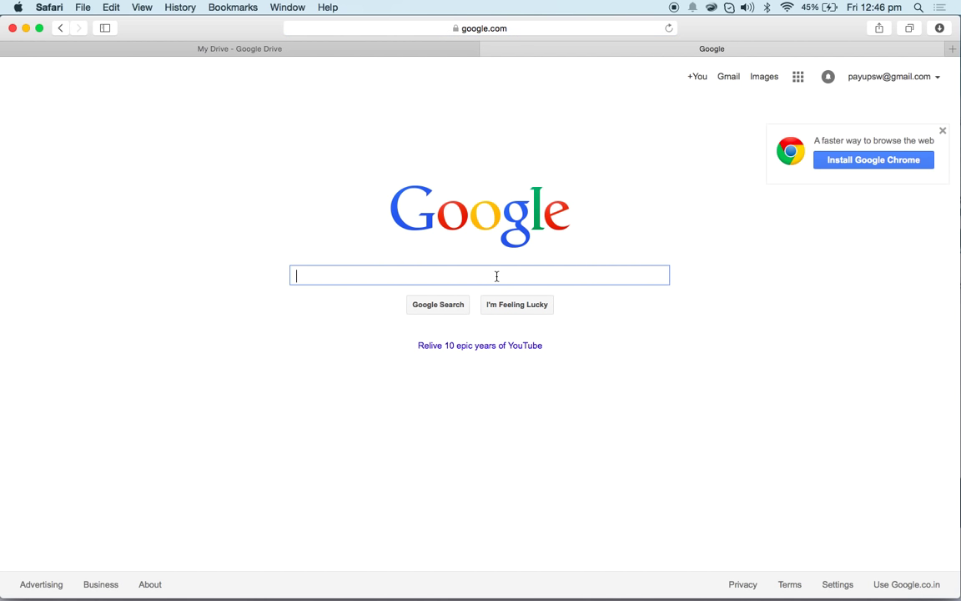
key("super+v")
left_click(505, 77)
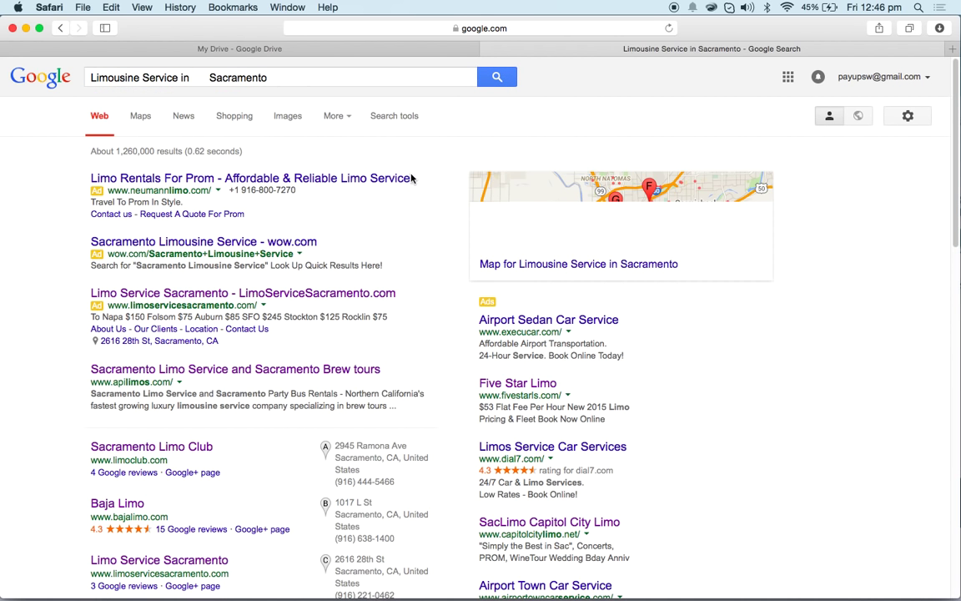
Step: Open the first six search results, from the Neumann Limo ad down to Baja Limo, each in its own background tab
scroll(370, 300, "down", 10)
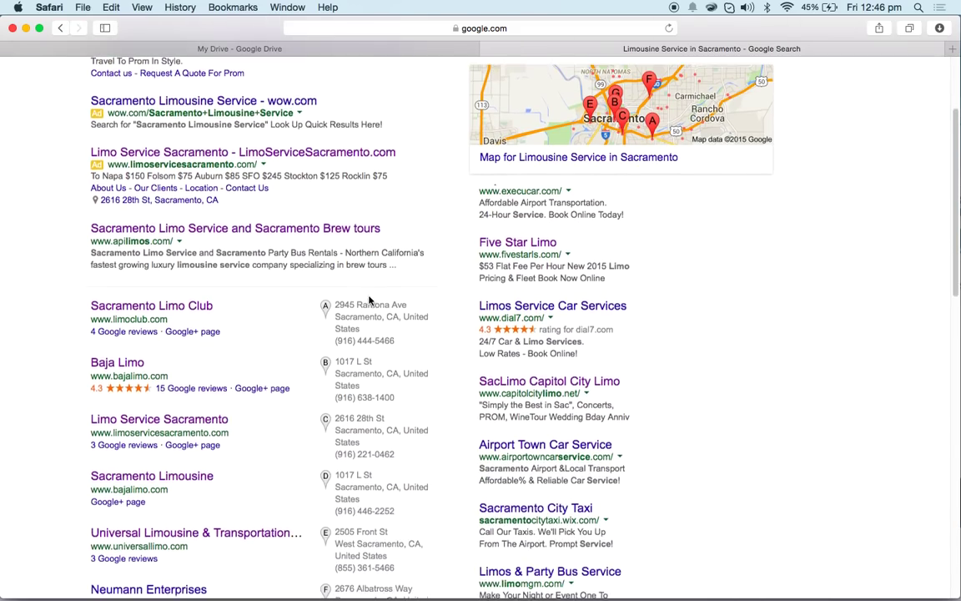
scroll(370, 300, "down", 3)
scroll(369, 301, "up", 15)
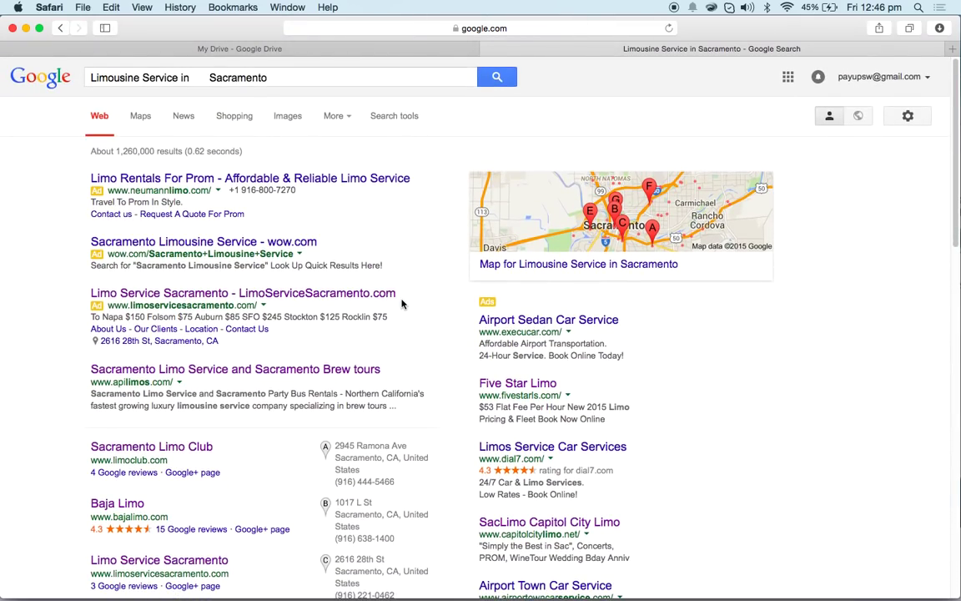
scroll(401, 303, "down", 5)
scroll(401, 305, "down", 5)
scroll(401, 311, "up", 10)
left_click(367, 178, "super")
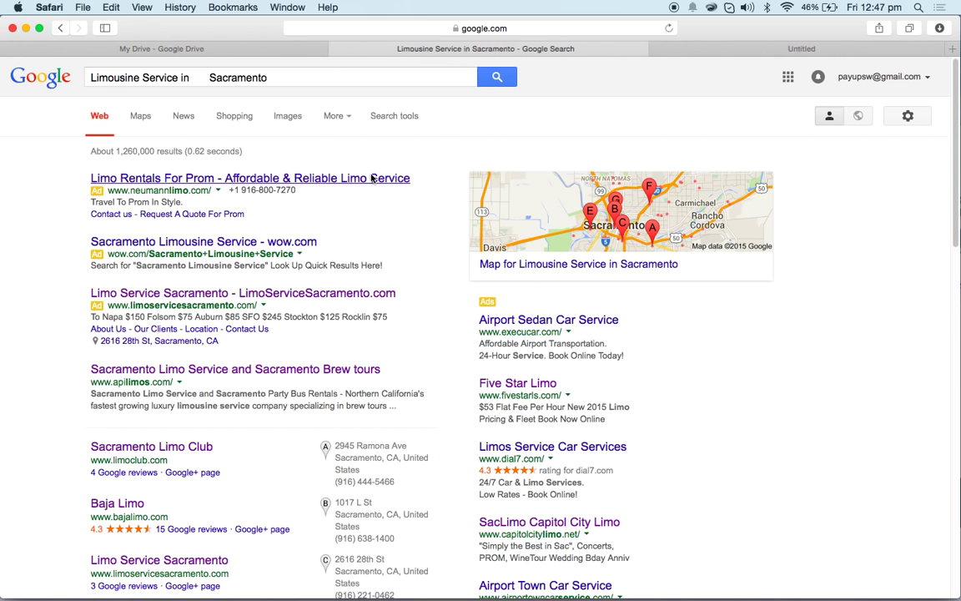
left_click(260, 242, "super")
left_click(242, 292, "super")
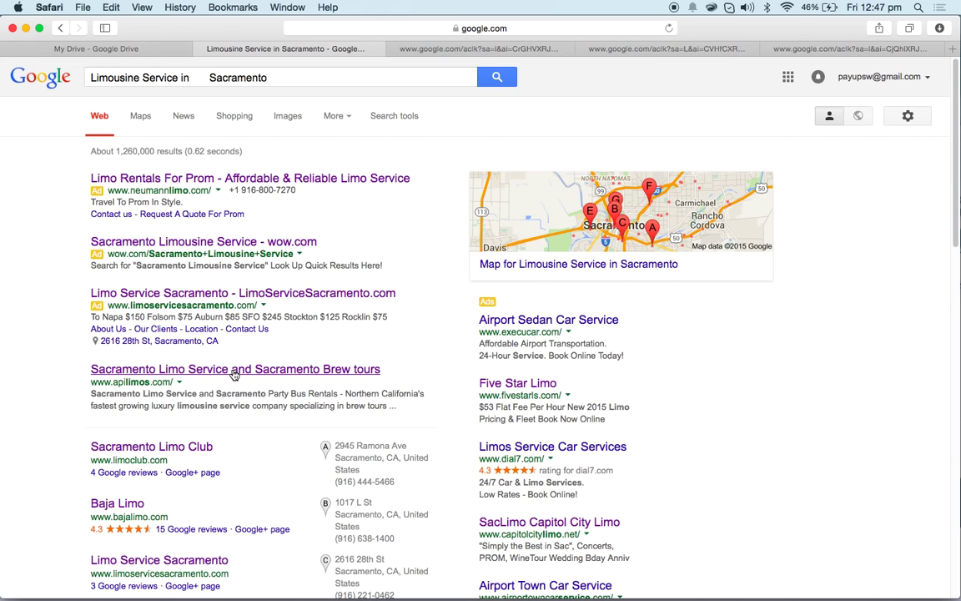
left_click(235, 372, "super")
left_click(173, 448, "super")
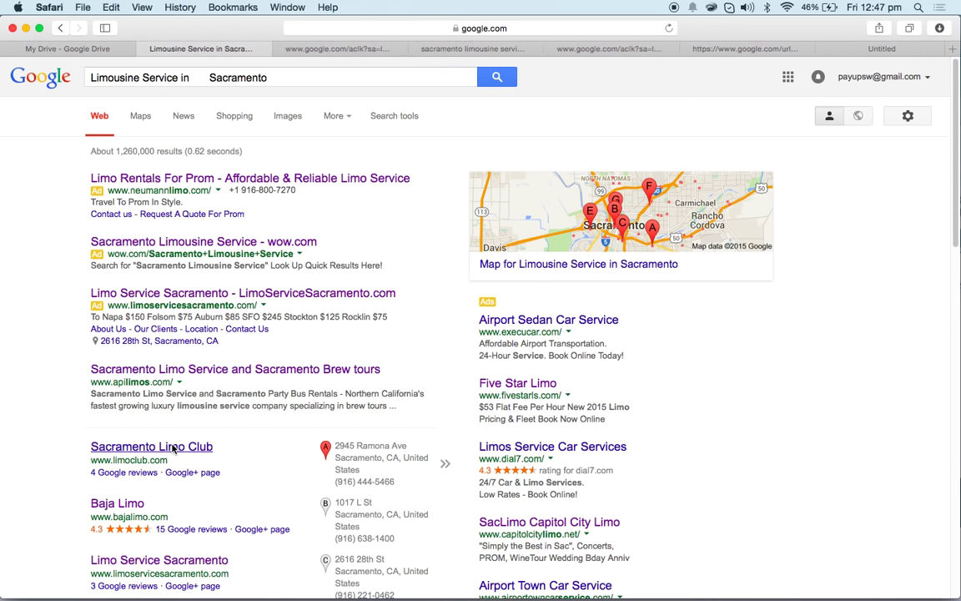
left_click(132, 501, "super")
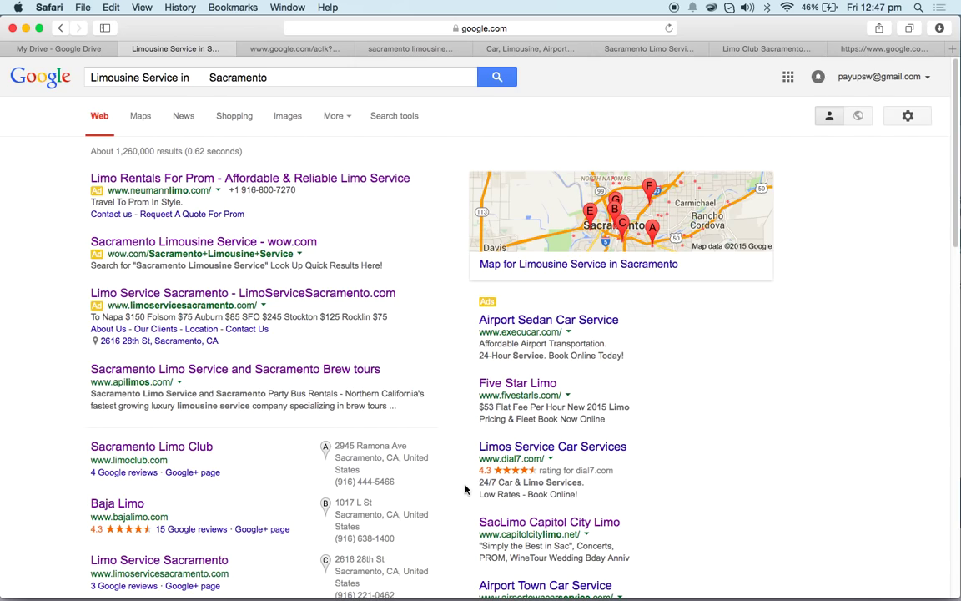
Step: Look through the opened limousine result pages and return to the Google results
scroll(466, 492, "down", 10)
scroll(466, 492, "up", 9)
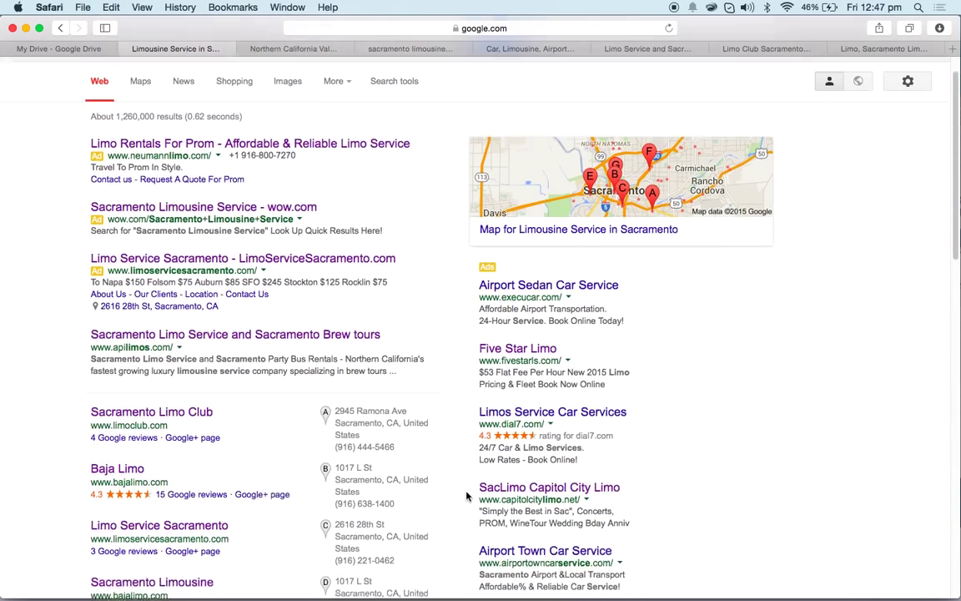
scroll(466, 496, "up", 1)
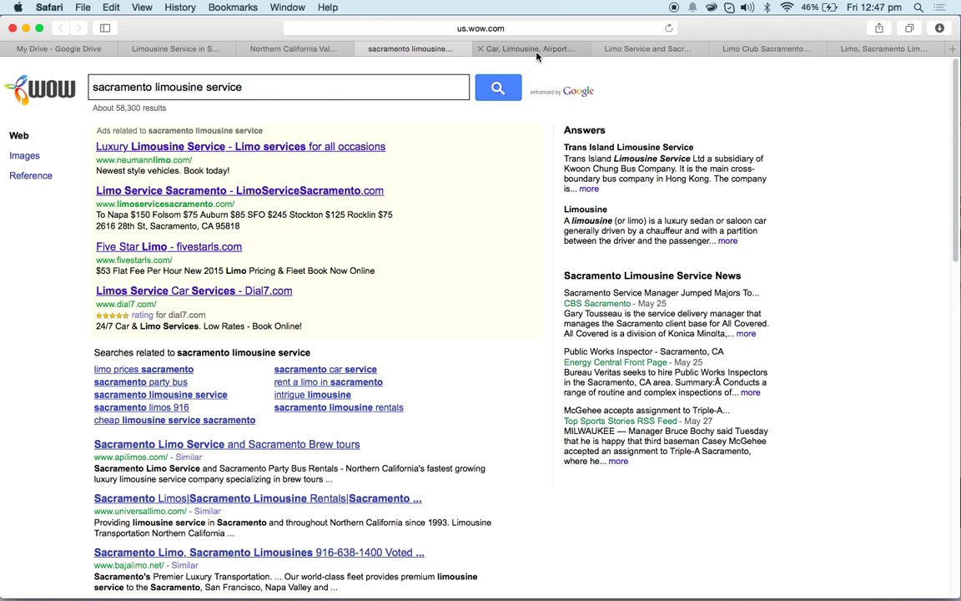
left_click(492, 49)
left_click(631, 52)
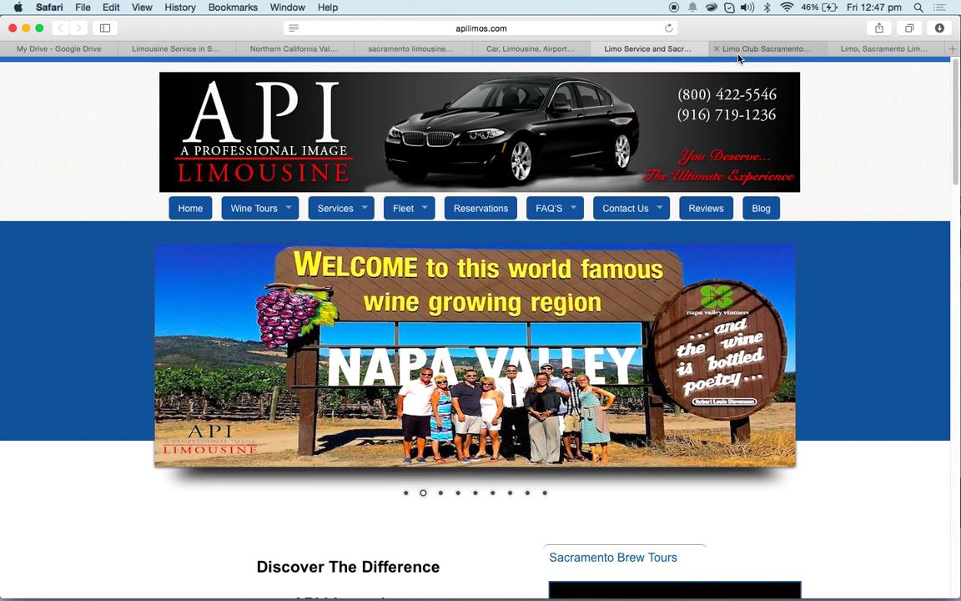
left_click(764, 50)
left_click(866, 54)
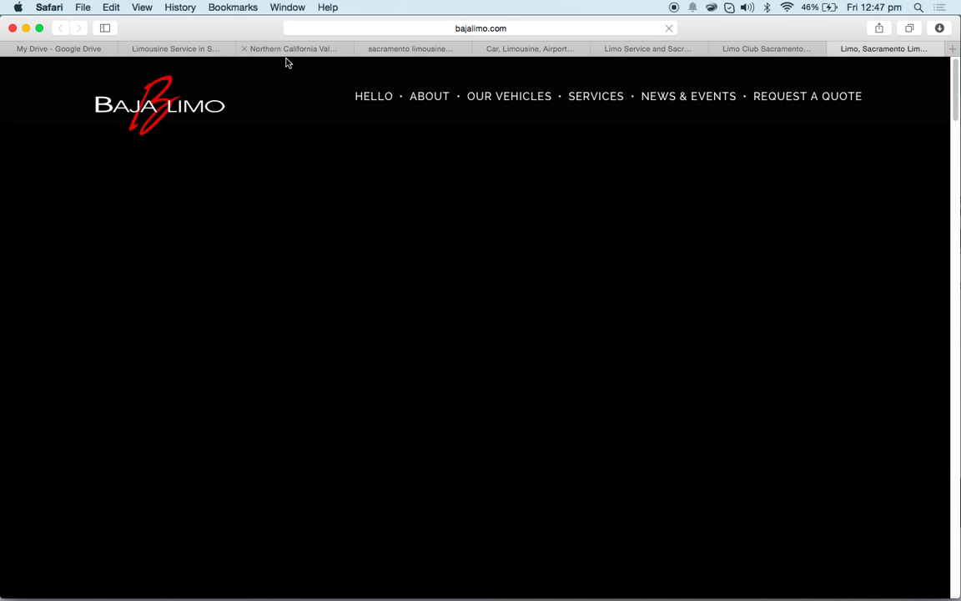
left_click(280, 54)
left_click(174, 48)
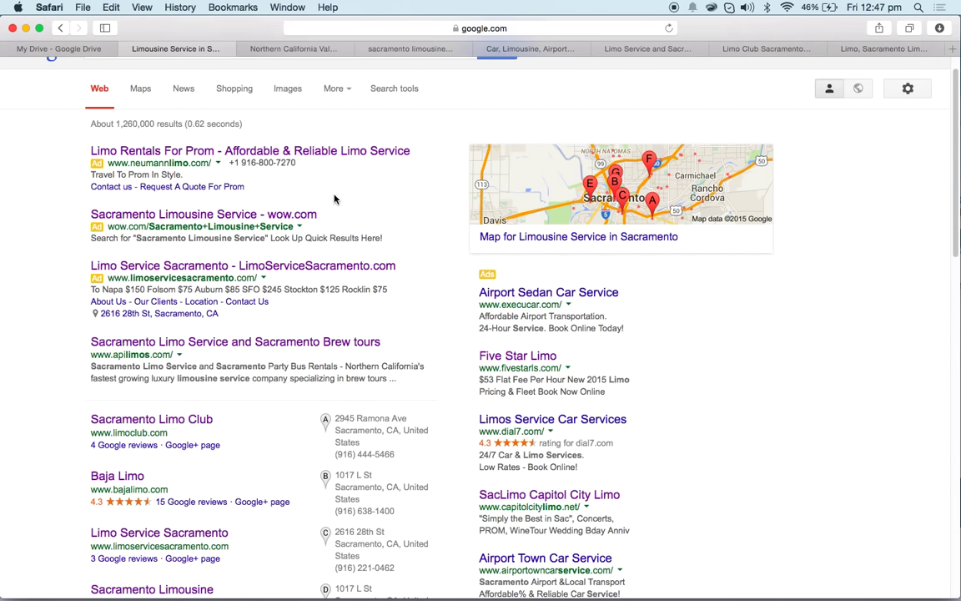
scroll(352, 254, "down", 4)
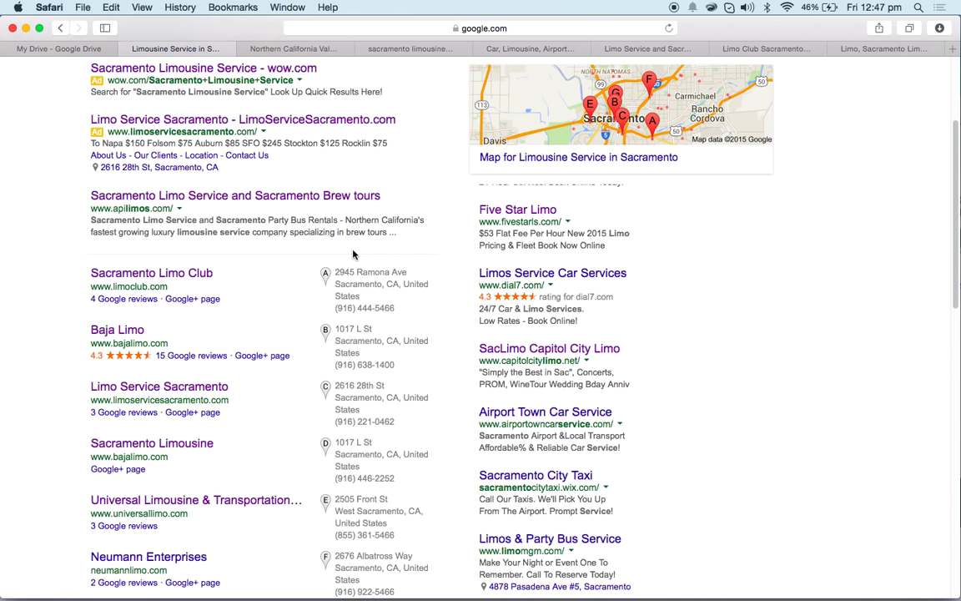
key("super+grave")
key("super+grave")
key("super+grave")
key("super+grave")
key("super+grave")
key("super+grave")
key("super+grave")
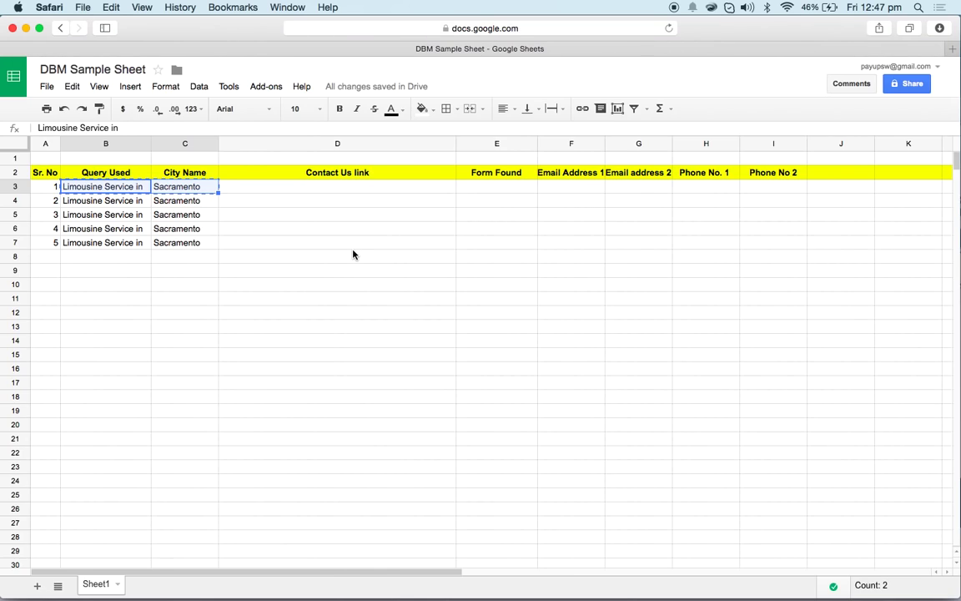
key("super+grave")
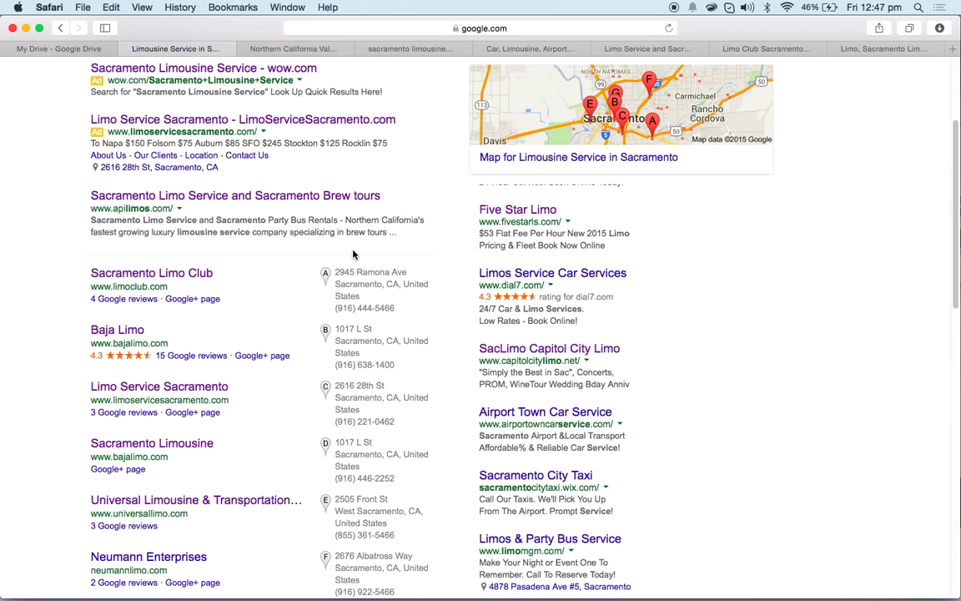
Step: View the Neumann Enterprises home page and check it against the columns of the sample sheet
left_click(295, 50)
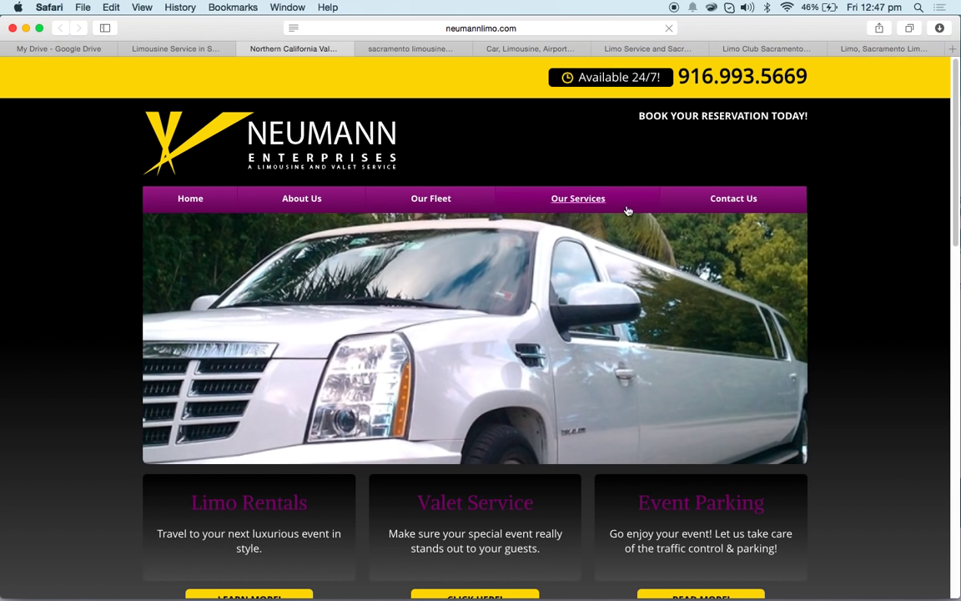
scroll(693, 288, "down", 2)
scroll(693, 287, "down", 4)
scroll(675, 242, "up", 6)
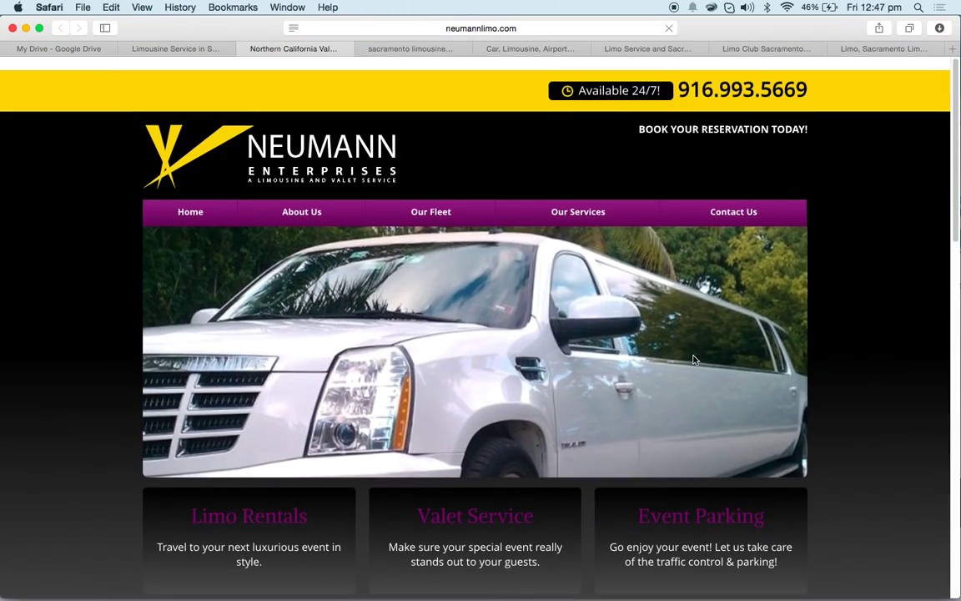
key("super+grave")
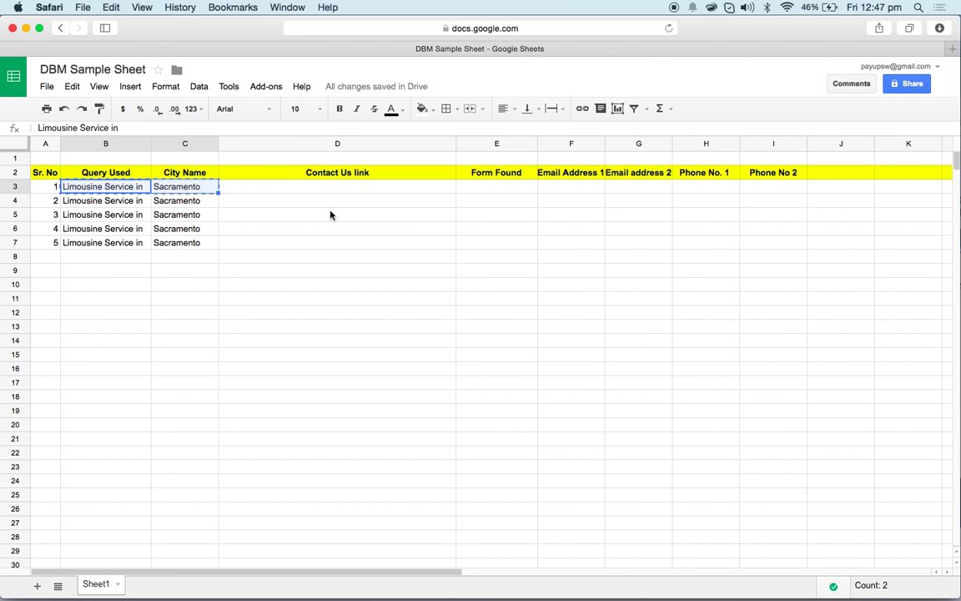
key("super+grave")
mouse_move(444, 184)
key("super+grave")
key("super+grave")
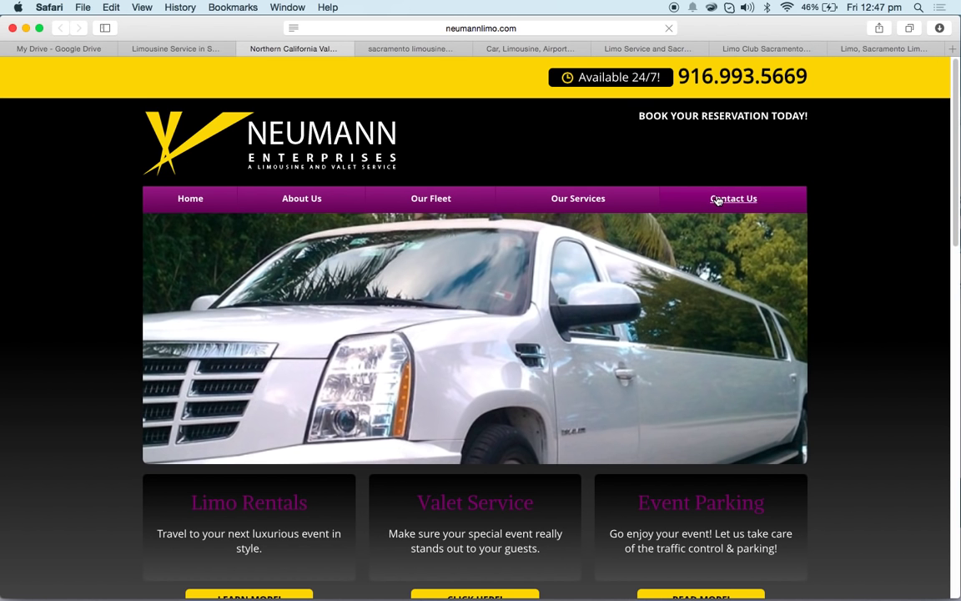
Step: Find the word "contact" on the Neumann Enterprises page and open its Contact Us page
key("super+f")
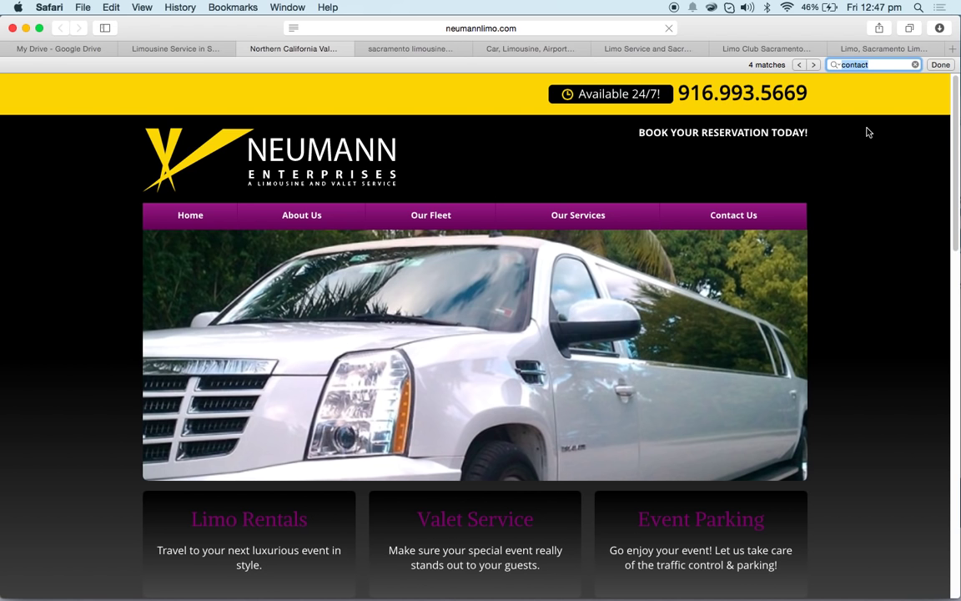
key("Return")
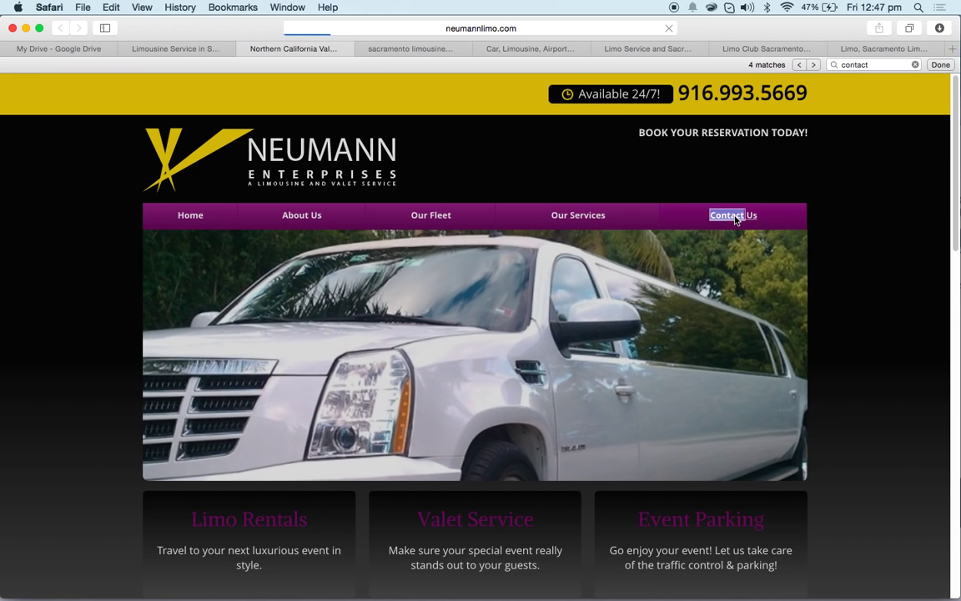
left_click(685, 227)
Step: Examine the reservation form on the contact page, checking its Name, Email and Message fields
scroll(476, 382, "down", 5)
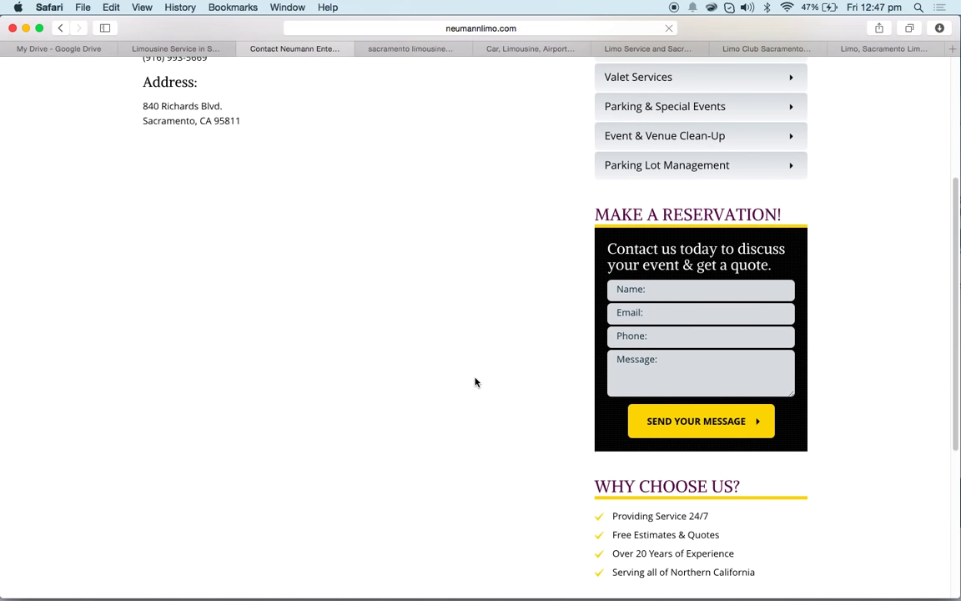
left_click(699, 311)
left_click(711, 298)
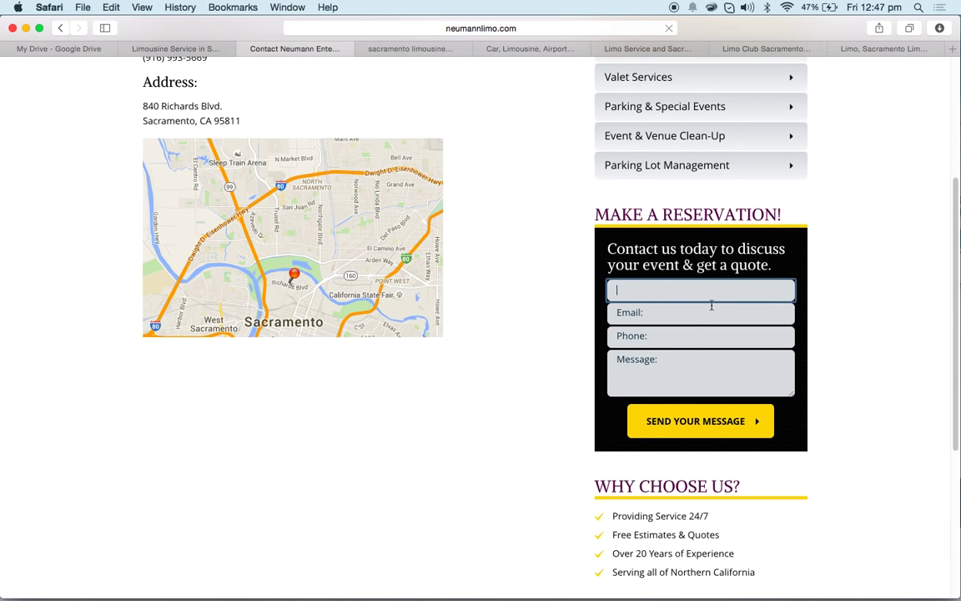
left_click(693, 315)
left_click(680, 363)
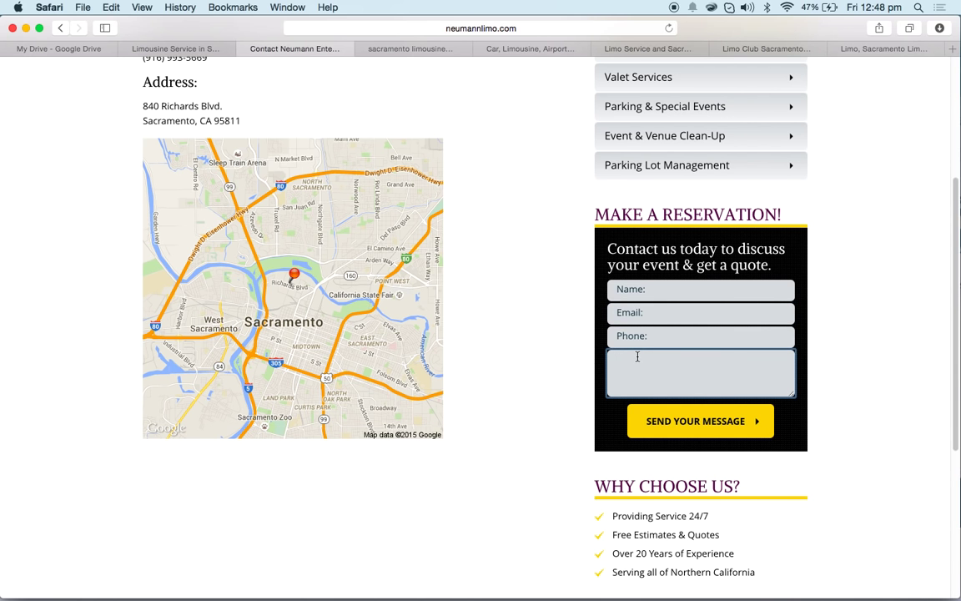
scroll(553, 360, "up", 5)
left_click(503, 30)
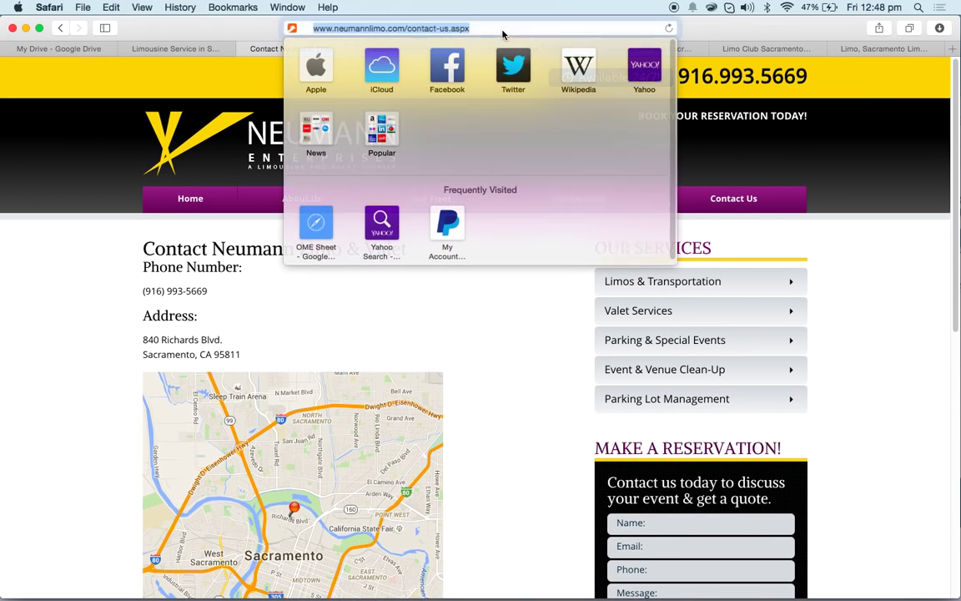
key("super+c")
key("super+grave")
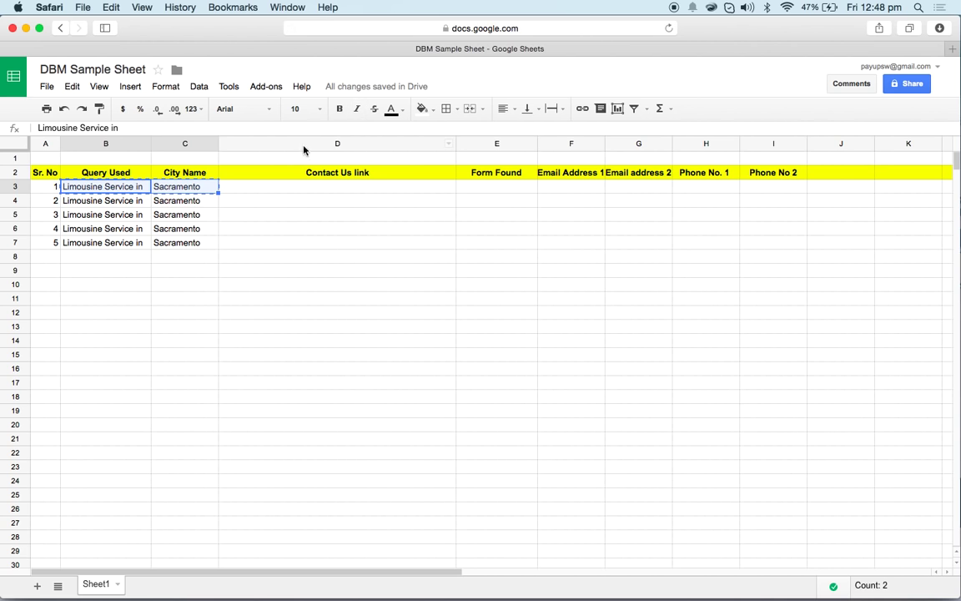
left_click(274, 195)
left_click(309, 183)
key("super+v")
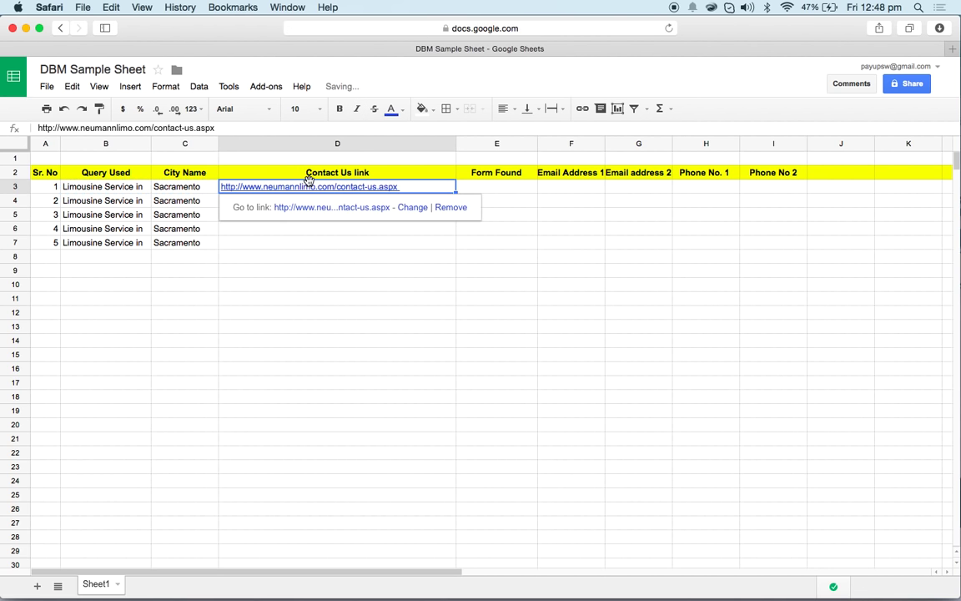
Step: Enter Yes in the Form Found cell E3 for the first row
key("super+grave")
key("super+grave")
left_click(481, 193)
type("Yes")
left_click(553, 243)
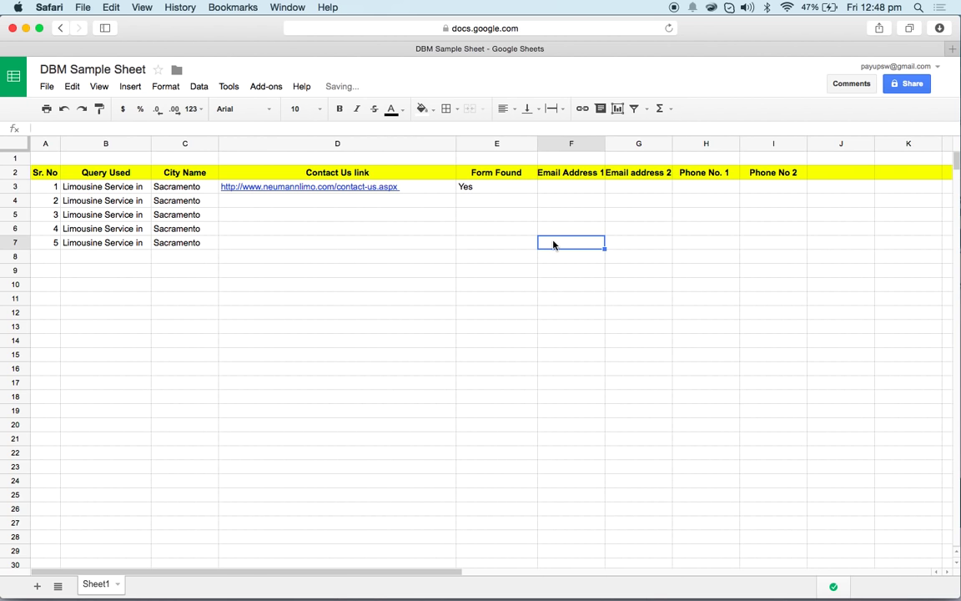
Step: Copy the phone number from the Neumann contact page into the Phone No. 1 cell H3 of the sheet
key("super+grave")
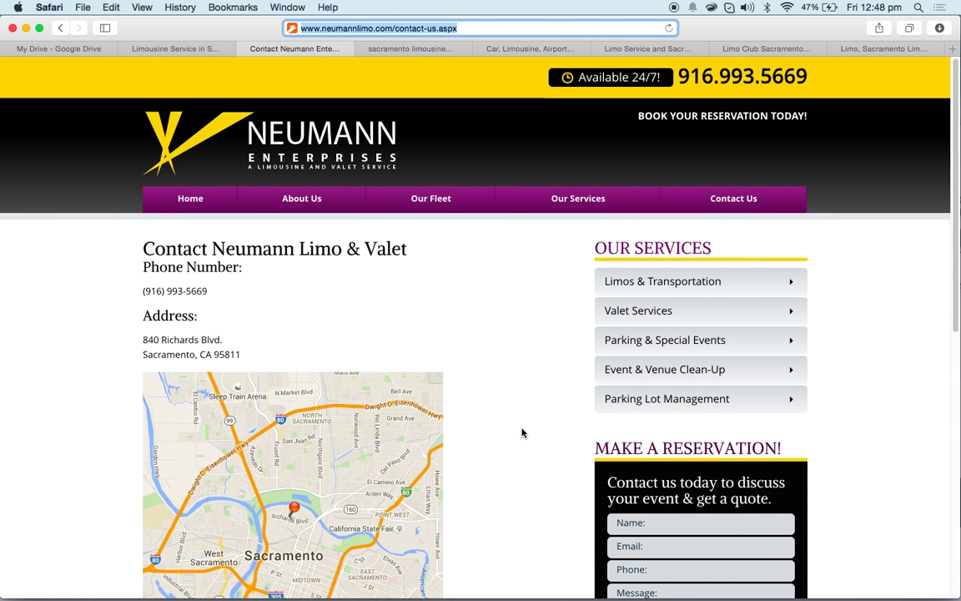
scroll(521, 433, "down", 3)
left_click_drag(220, 205, 129, 203)
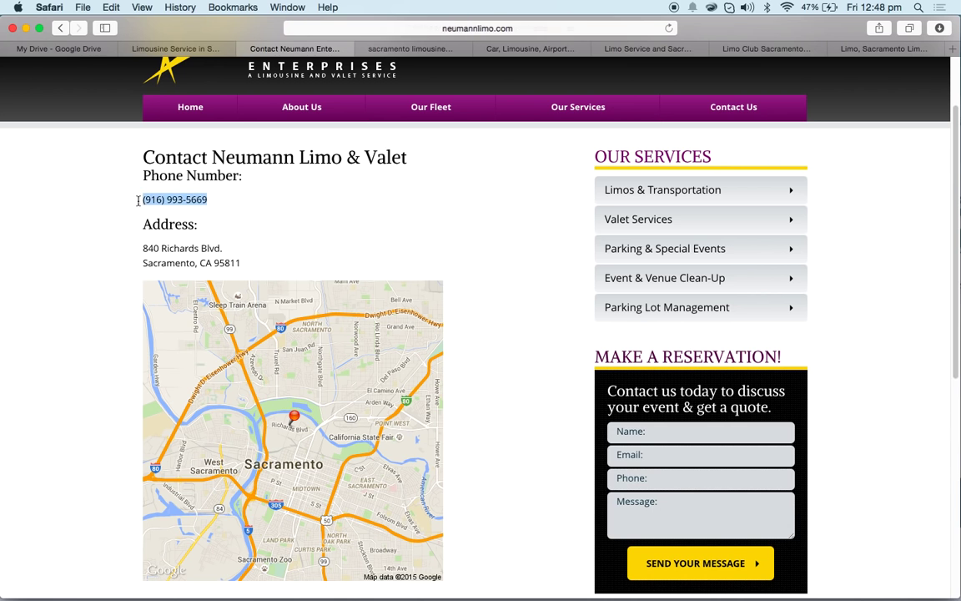
key("super+c")
key("super+grave")
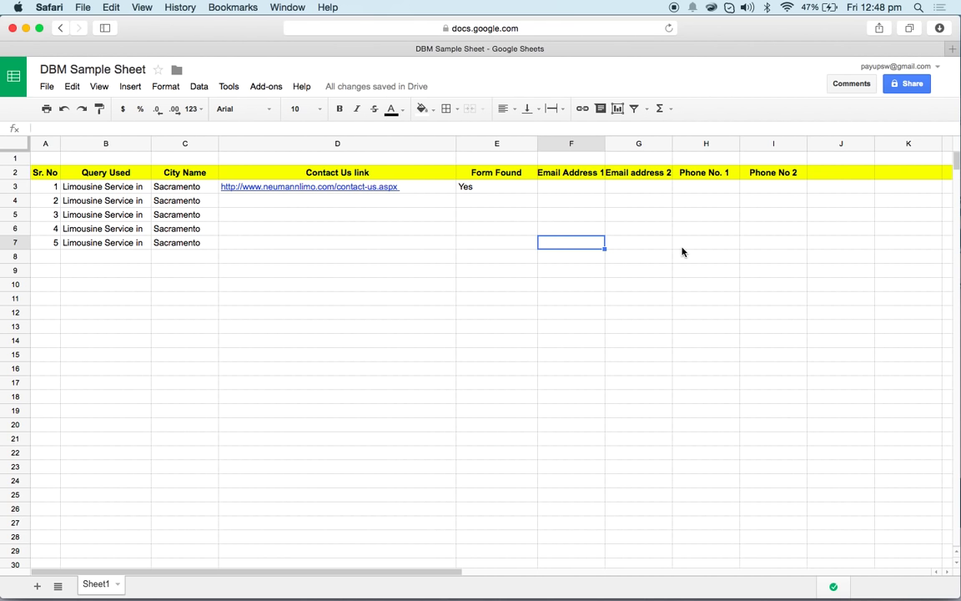
left_click(699, 187)
key("super+v")
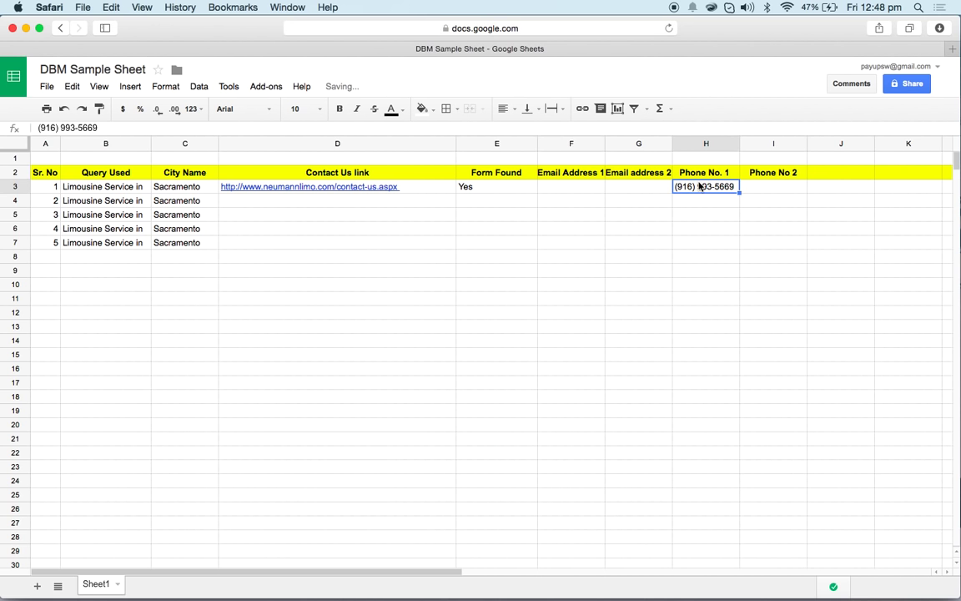
Step: Search the Neumann contact page for "@" and check the whole page for an email address
key("super+grave")
scroll(568, 343, "down", 8)
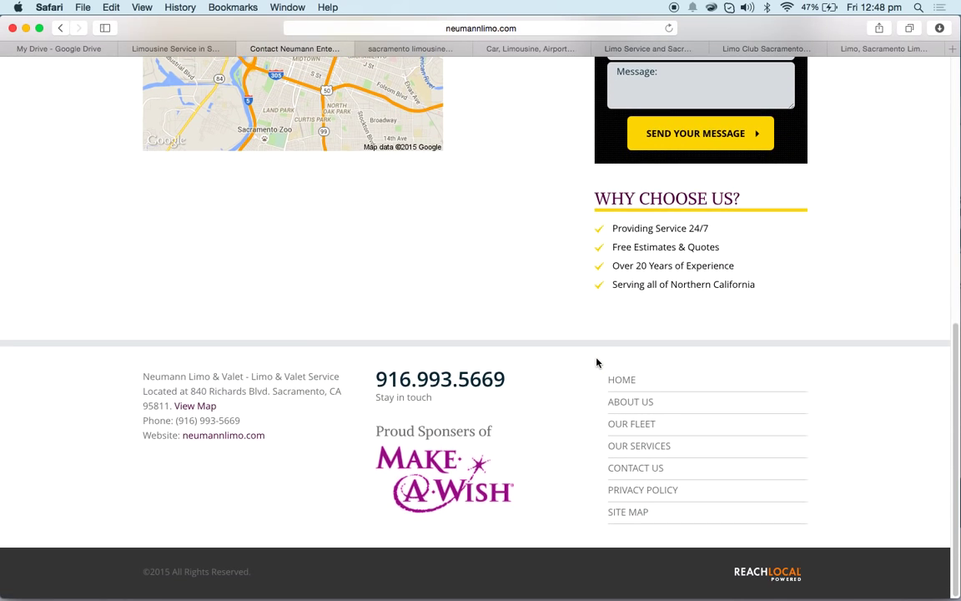
key("super+f")
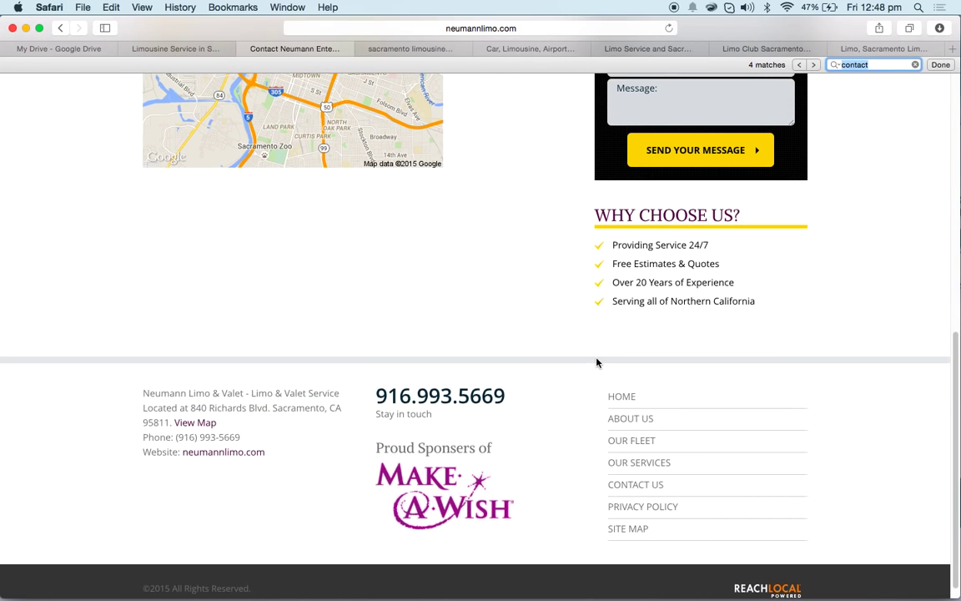
type("@")
scroll(790, 281, "up", 4)
scroll(763, 284, "down", 5)
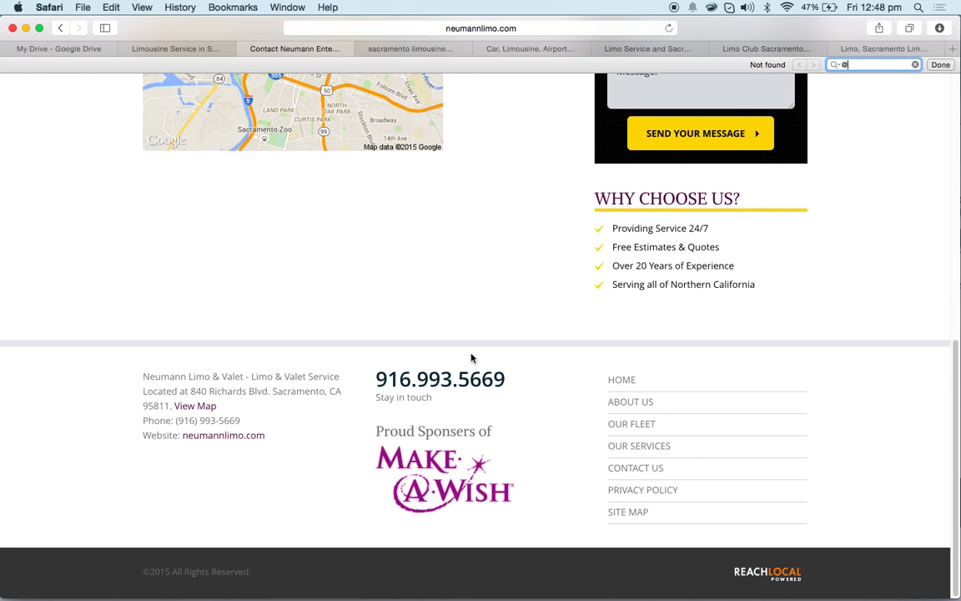
scroll(470, 405, "up", 9)
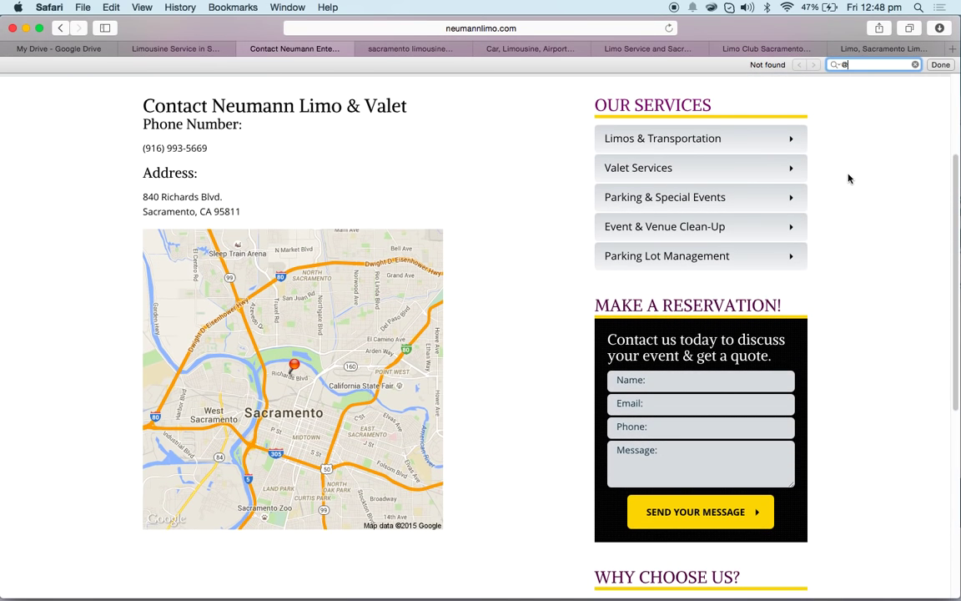
scroll(544, 238, "up", 4)
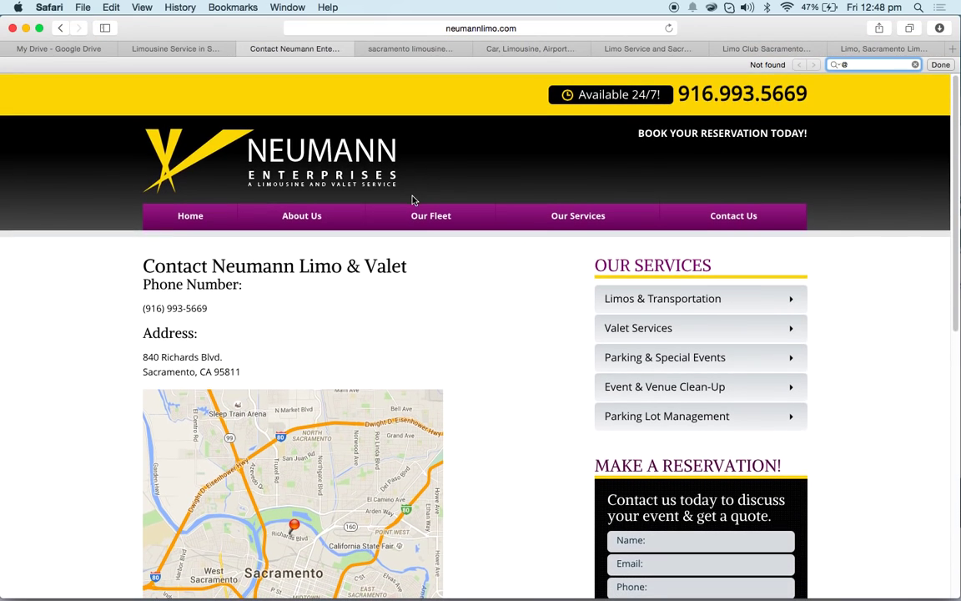
Step: Open the Neumann Enterprises home page and check it down to the footer for an email address
left_click(190, 217)
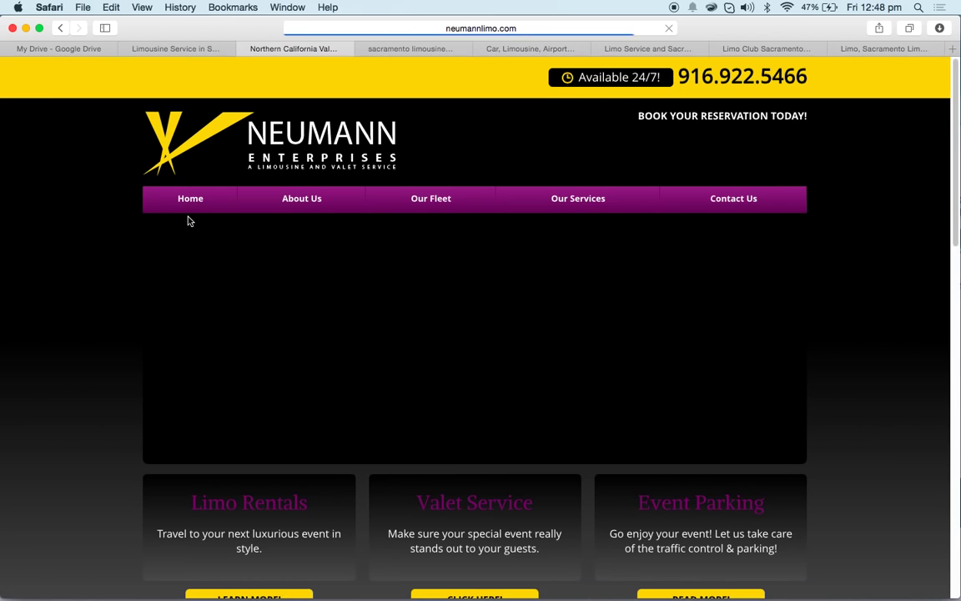
scroll(553, 270, "down", 15)
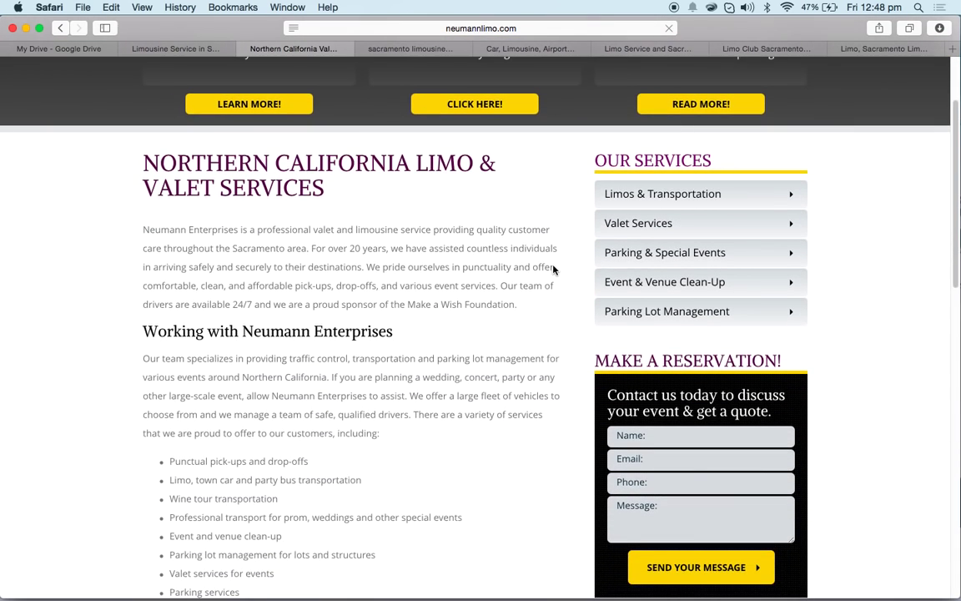
scroll(552, 269, "down", 1)
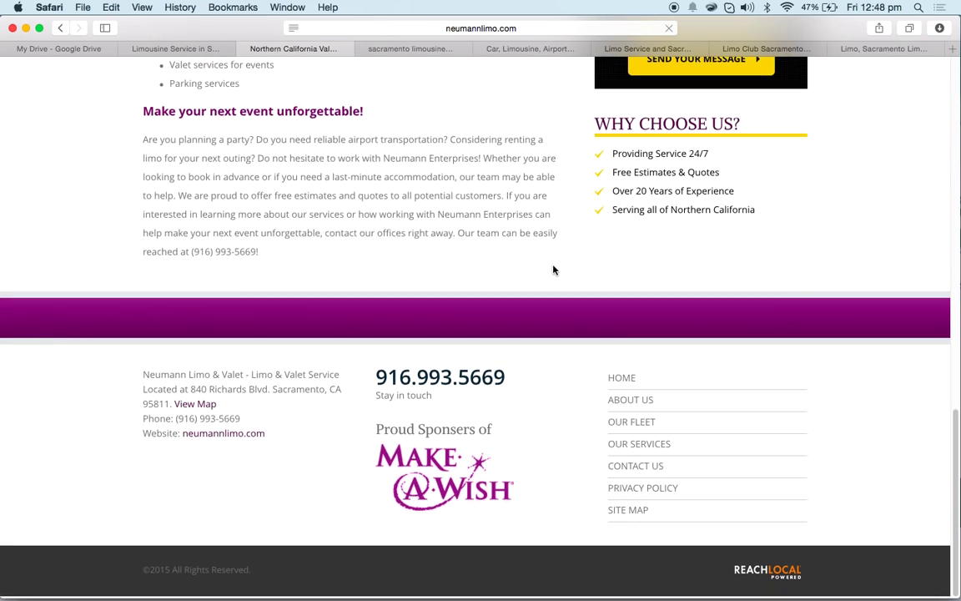
Step: Close the Neumann Enterprises page and the wow.com search results page
scroll(552, 270, "up", 15)
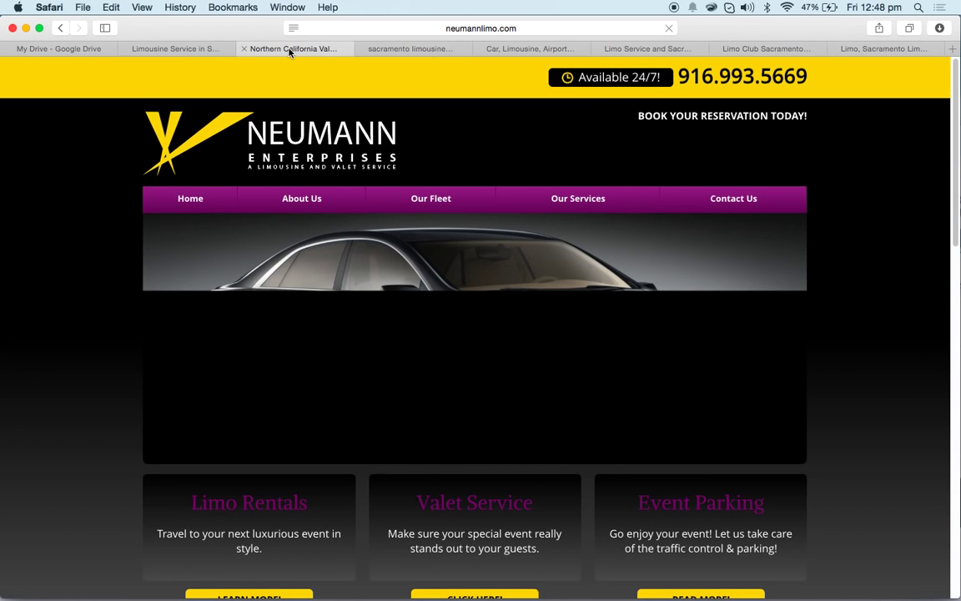
left_click(245, 49)
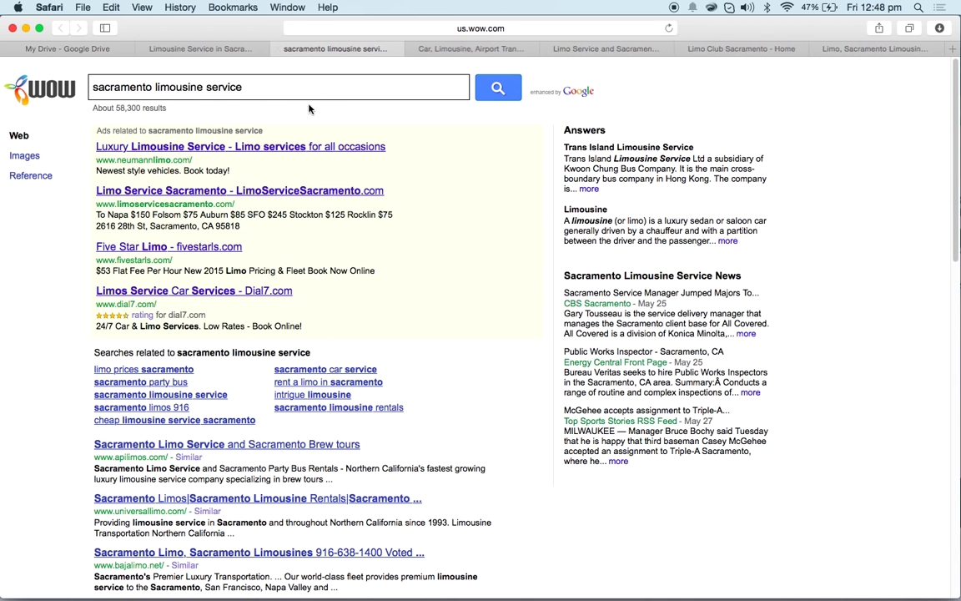
left_click(279, 49)
Step: Locate the phone number in the Limo Service Sacramento home page text and copy it into the Phone No. 1 cell H4
scroll(386, 344, "down", 5)
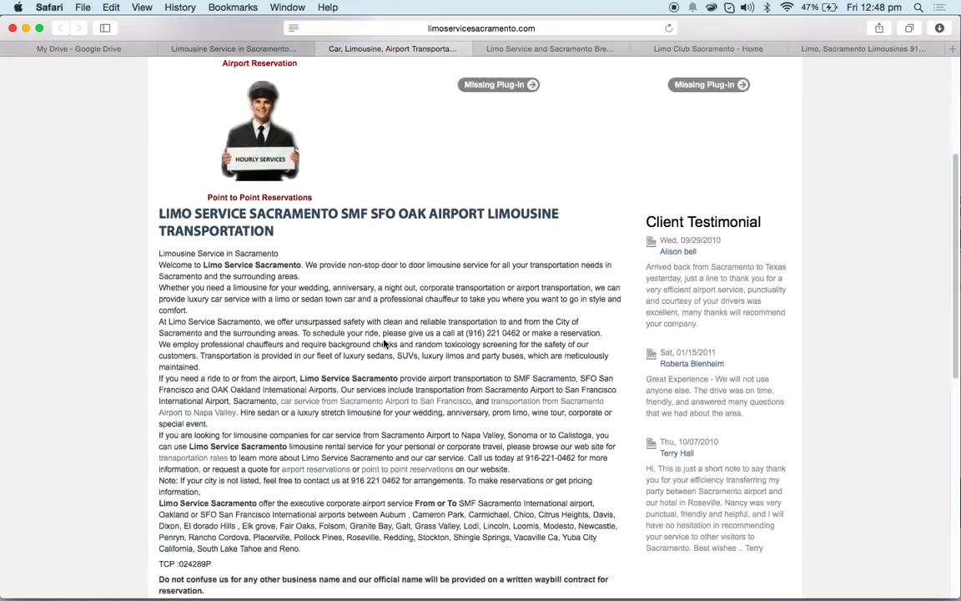
scroll(386, 344, "down", 10)
scroll(384, 344, "up", 15)
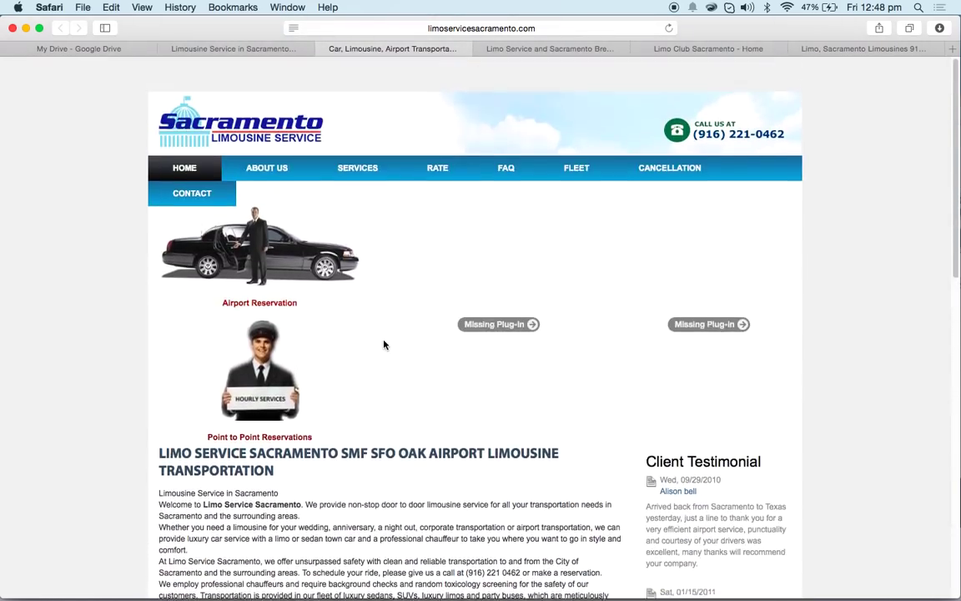
scroll(384, 345, "down", 6)
scroll(384, 345, "up", 6)
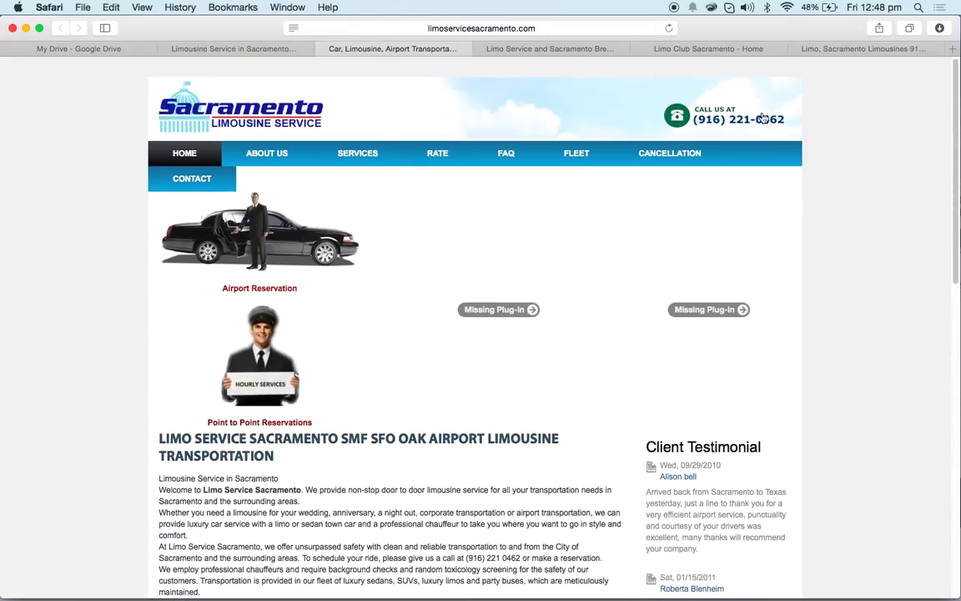
scroll(493, 315, "down", 10)
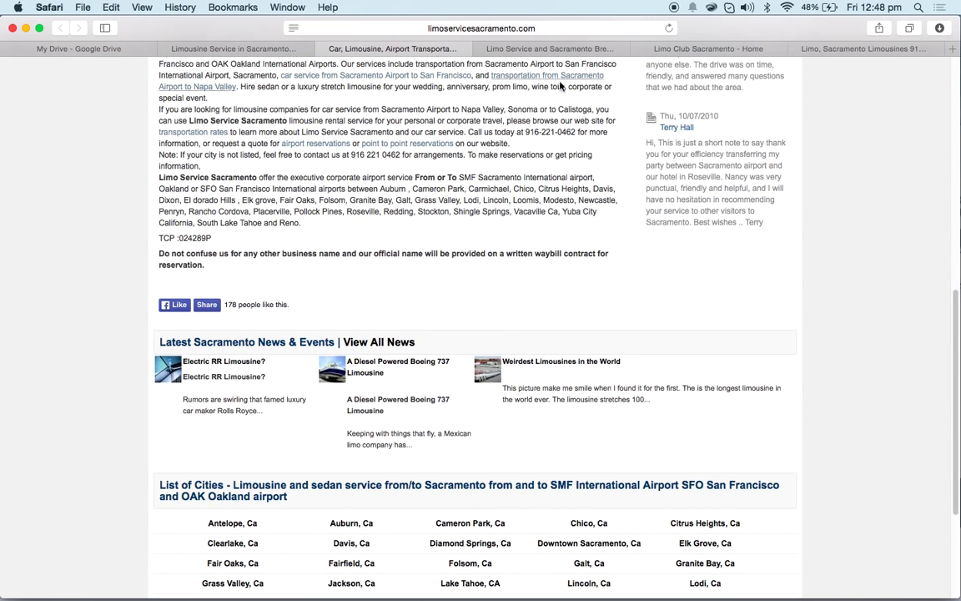
left_click_drag(402, 154, 350, 155)
key("super+c")
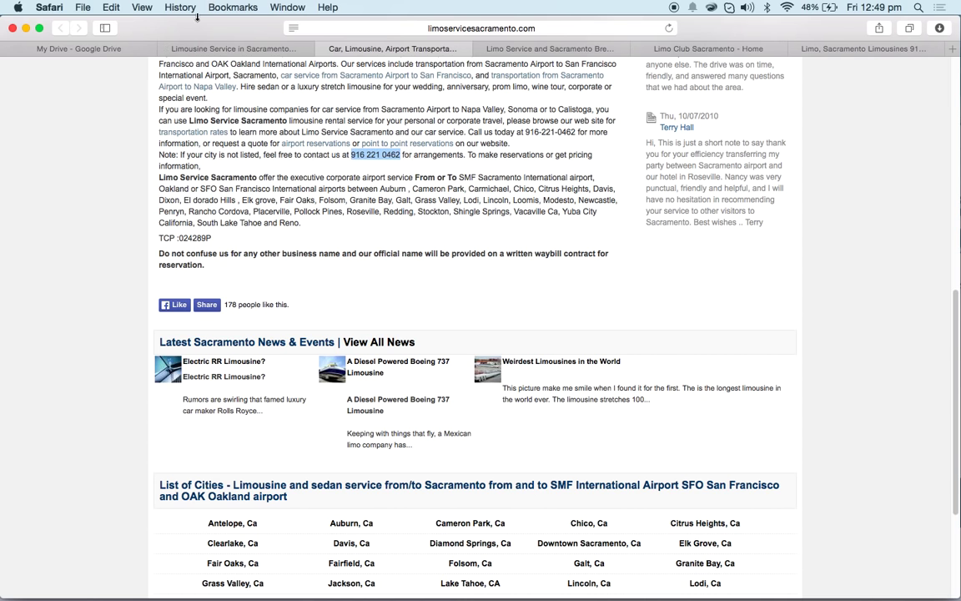
left_click(197, 54)
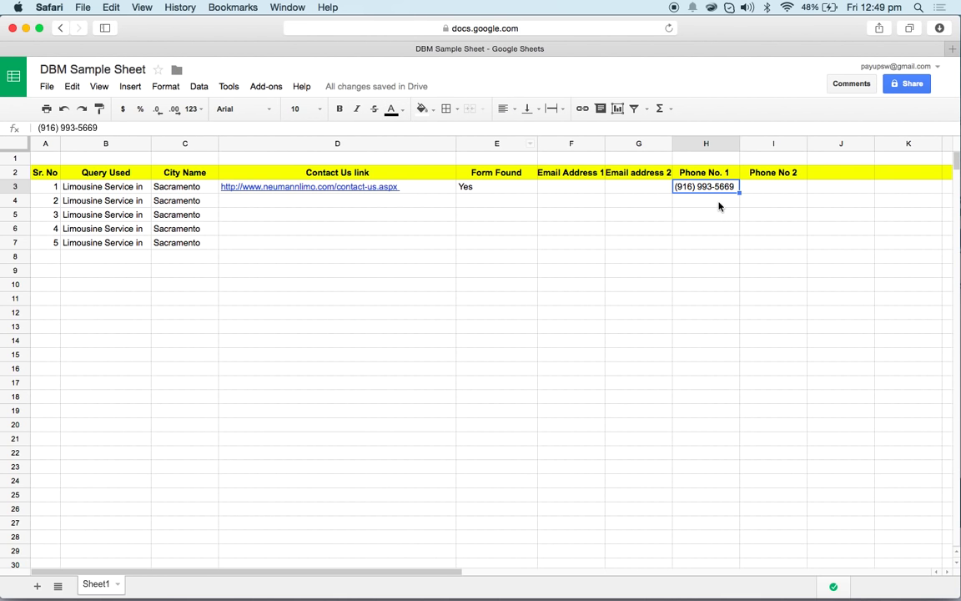
left_click(718, 206)
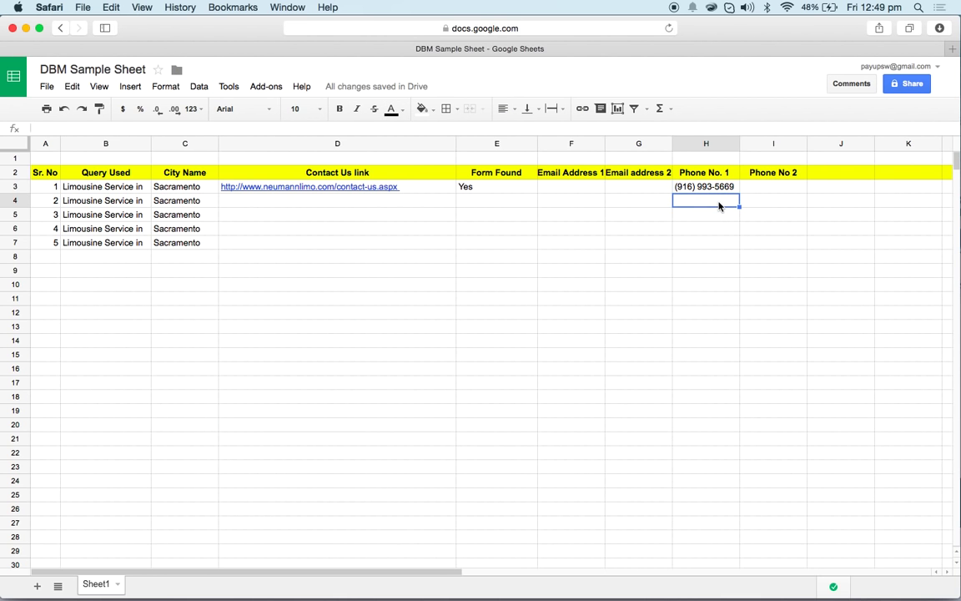
key("super+v")
Step: Return to the Limo Service Sacramento site and open its Contact page
key("super+grave")
scroll(475, 237, "up", 5)
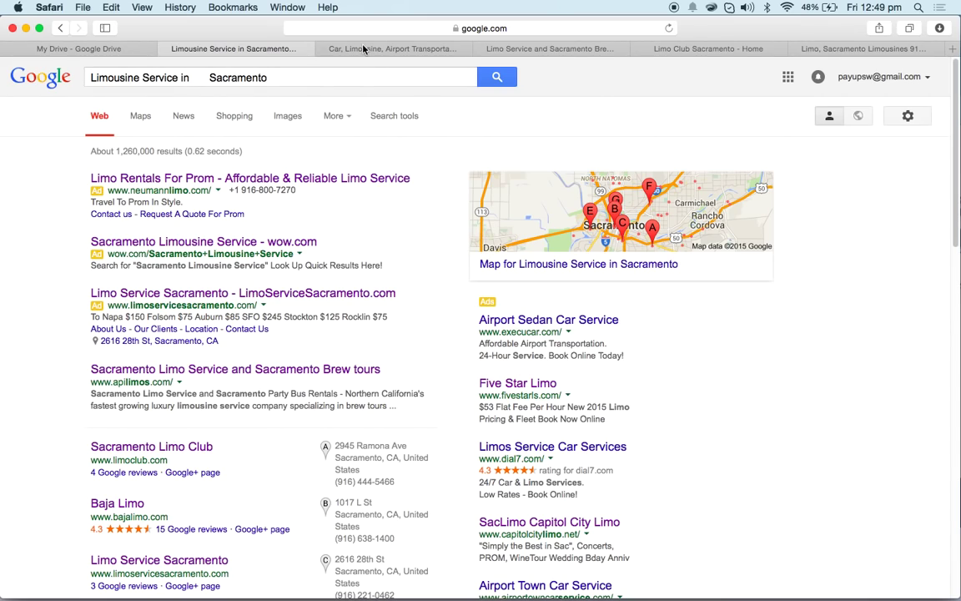
left_click(361, 48)
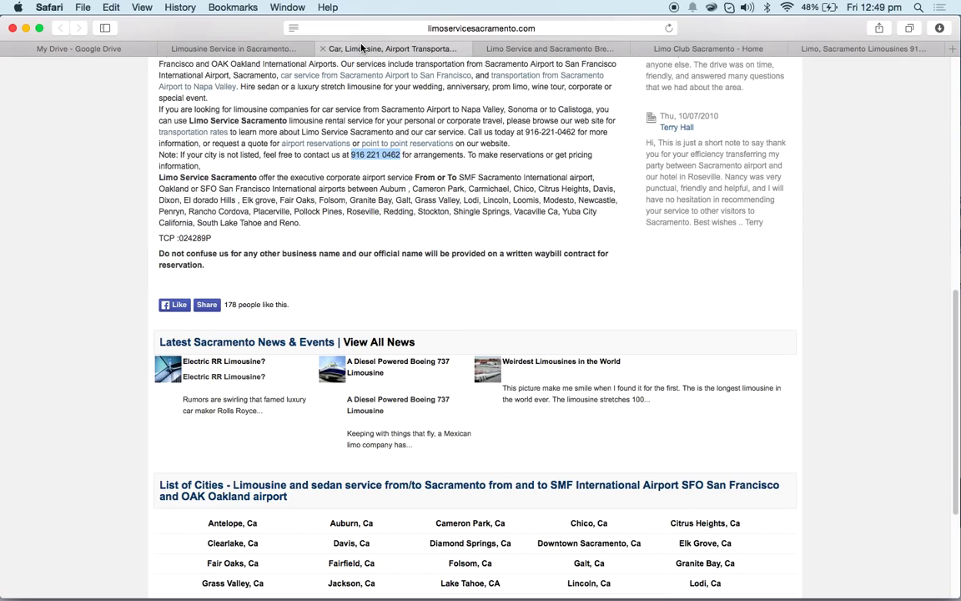
scroll(433, 167, "up", 10)
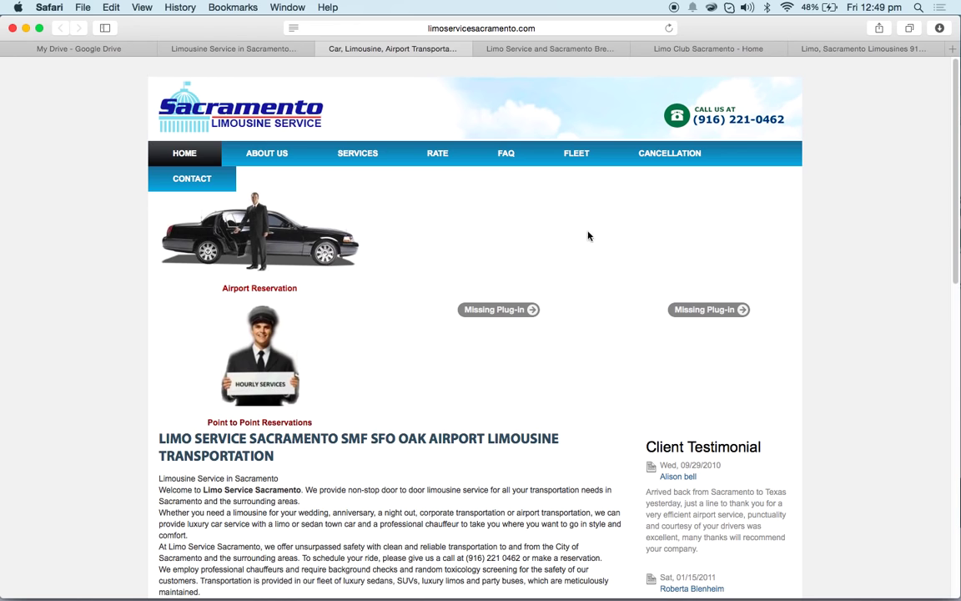
left_click(192, 183)
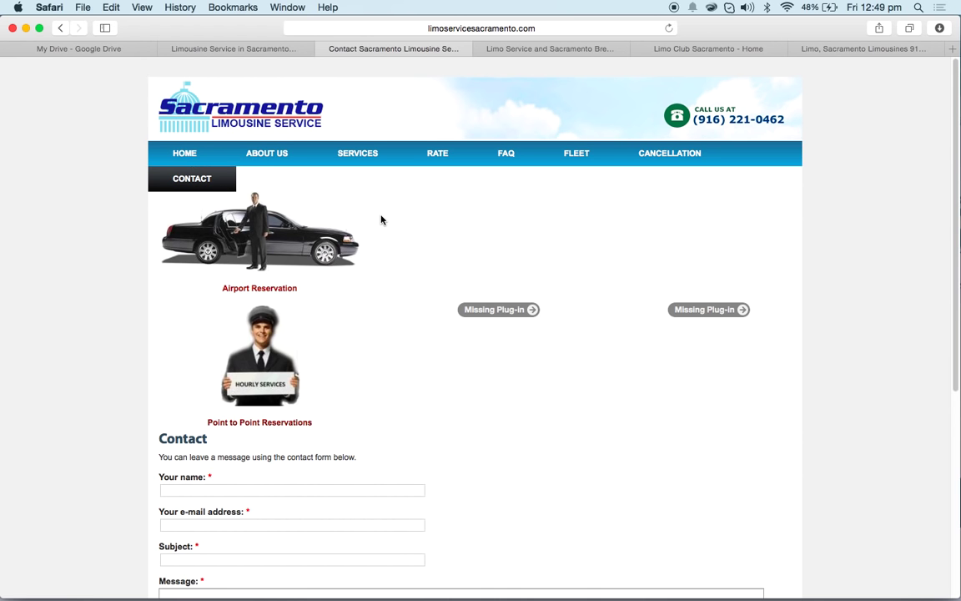
Step: Search the Contact page for "contact" and examine the contact form's name, e-mail, subject and message fields
key("super+f")
type("contact")
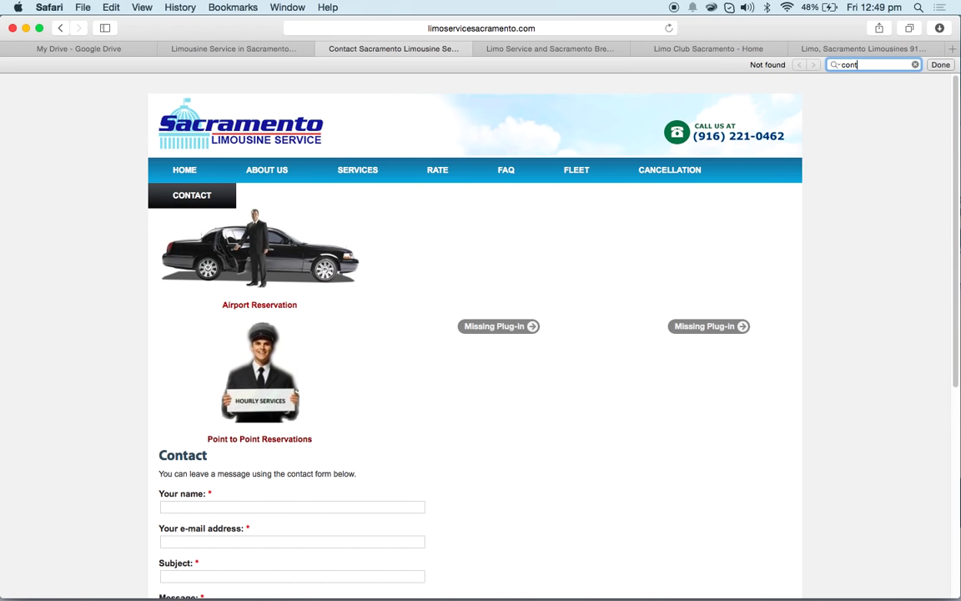
left_click(79, 188)
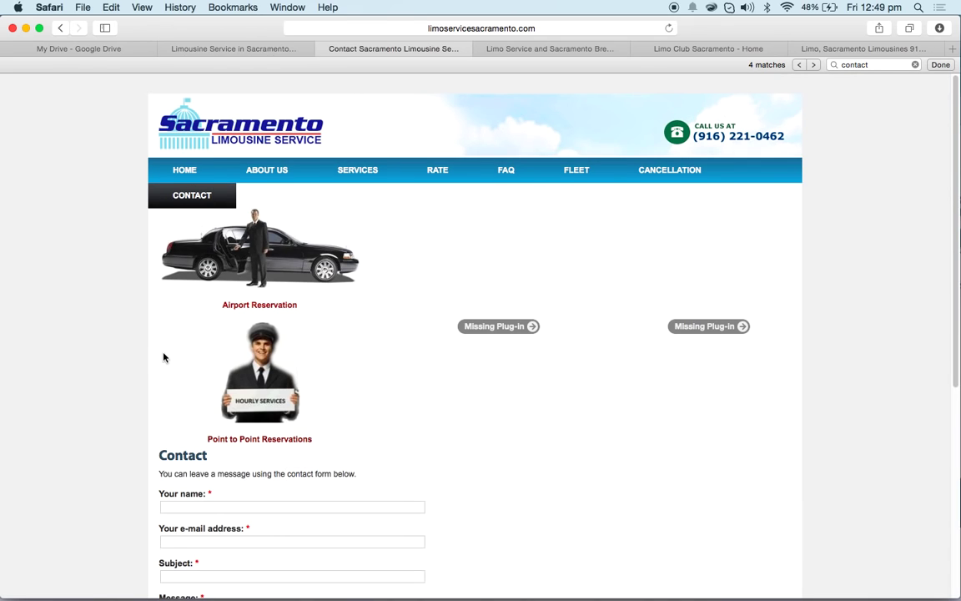
scroll(162, 357, "down", 4)
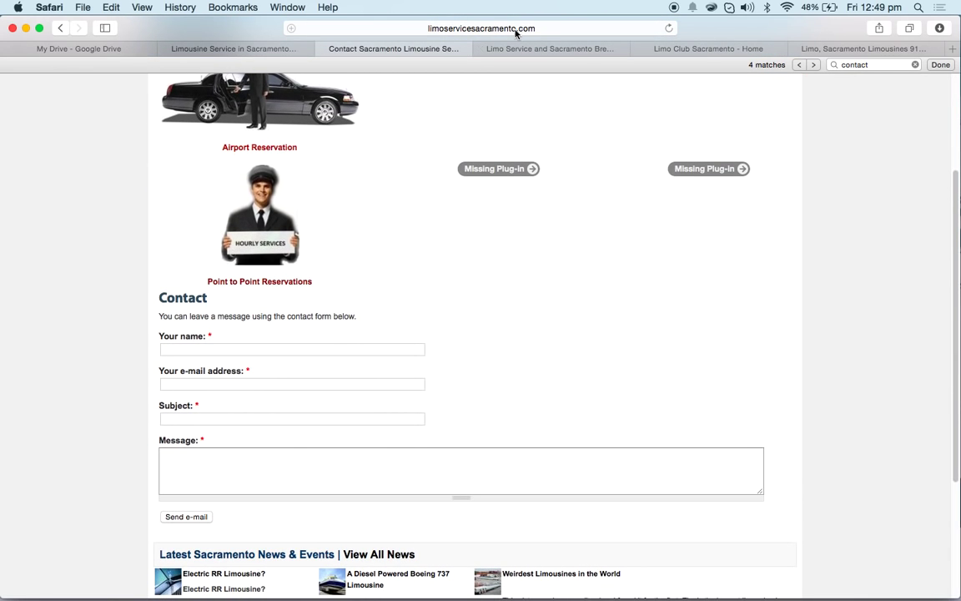
left_click(467, 30)
key("super+c")
key("super+grave")
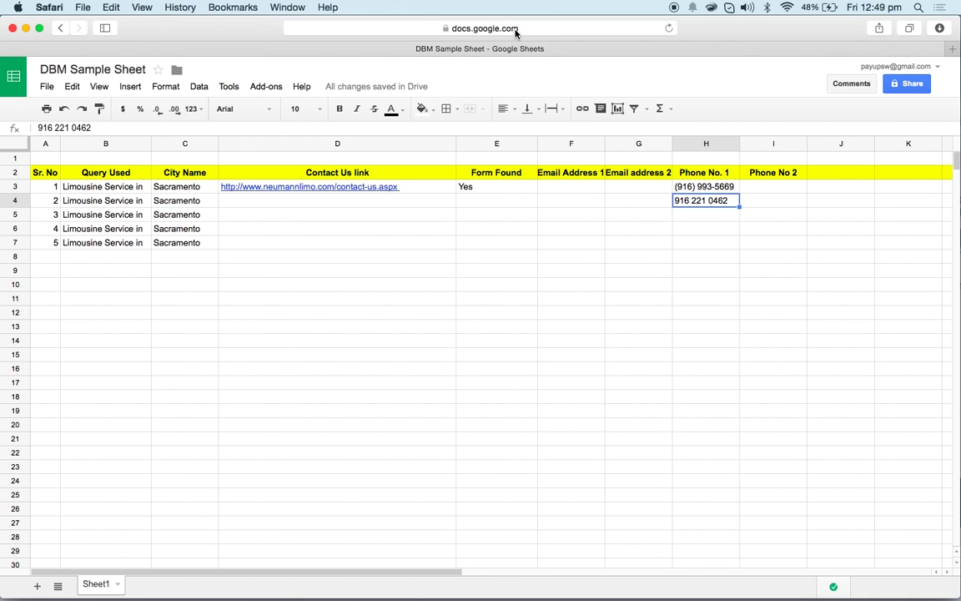
left_click(308, 205)
key("super+v")
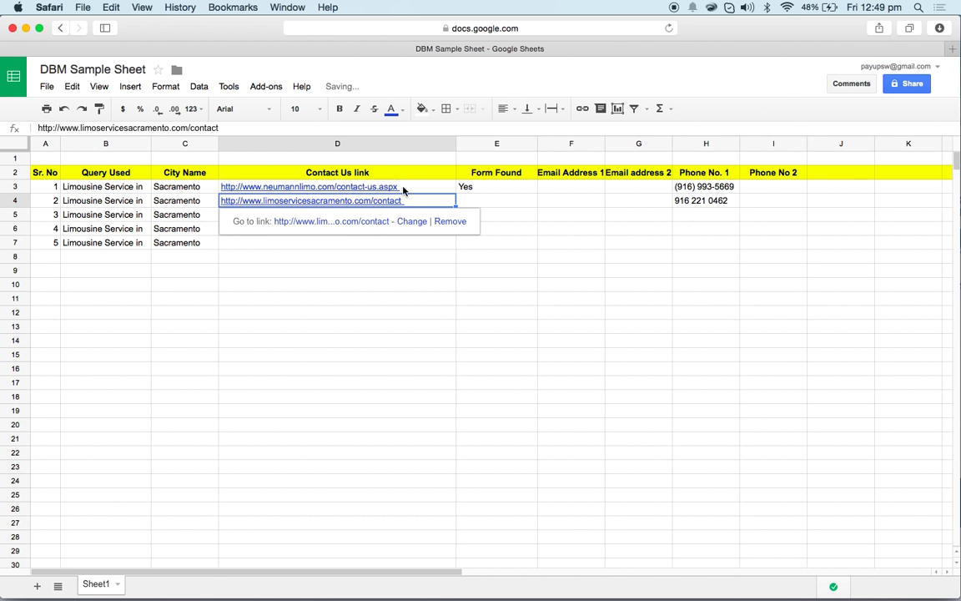
Step: Enter Yes in the Form Found cell E4 for the second row
key("super+grave")
key("super+grave")
left_click(489, 203)
type("Yes")
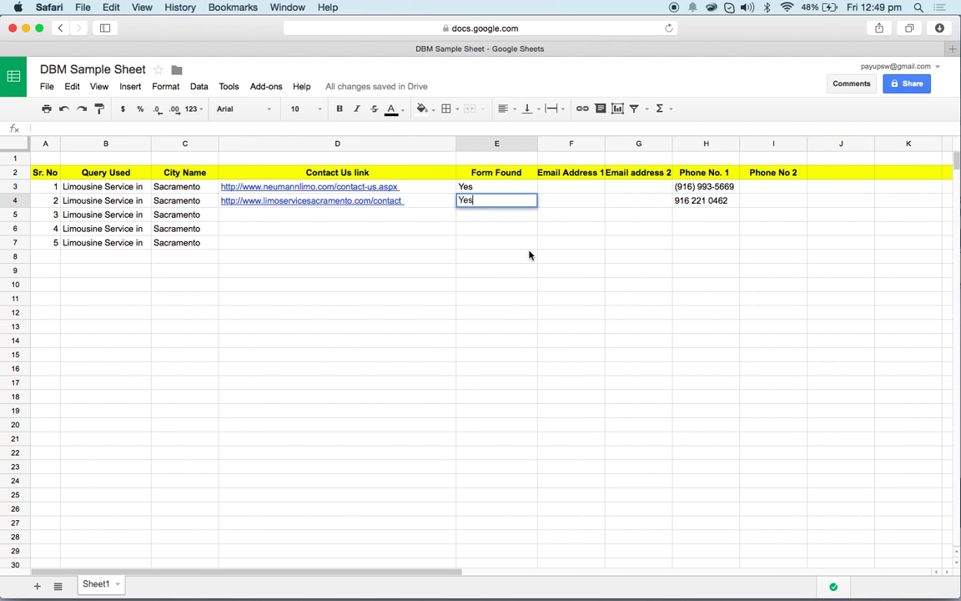
Step: Check the Limo Service Sacramento contact page and its home page for an email address
key("super+grave")
scroll(409, 396, "down", 5)
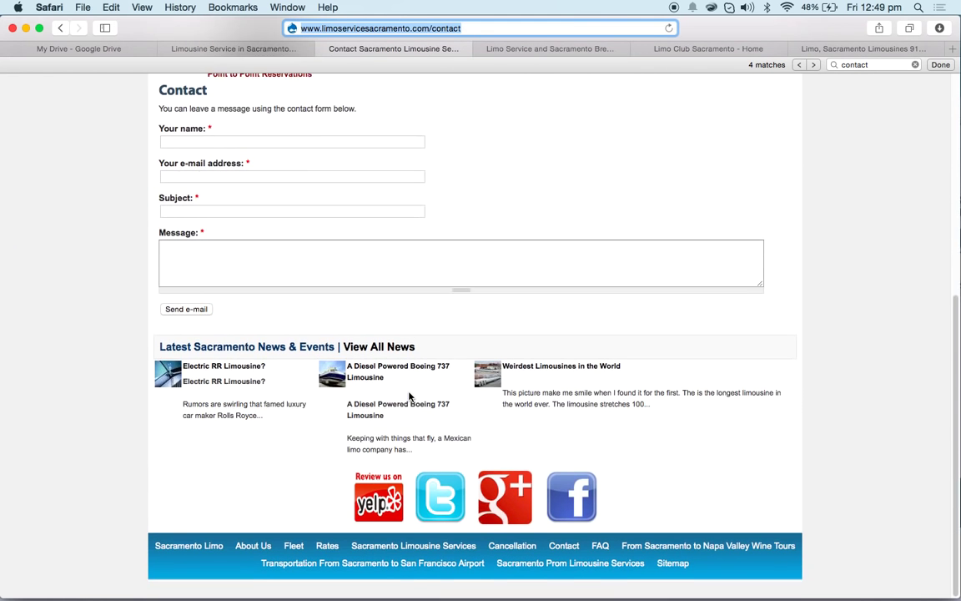
scroll(409, 396, "up", 10)
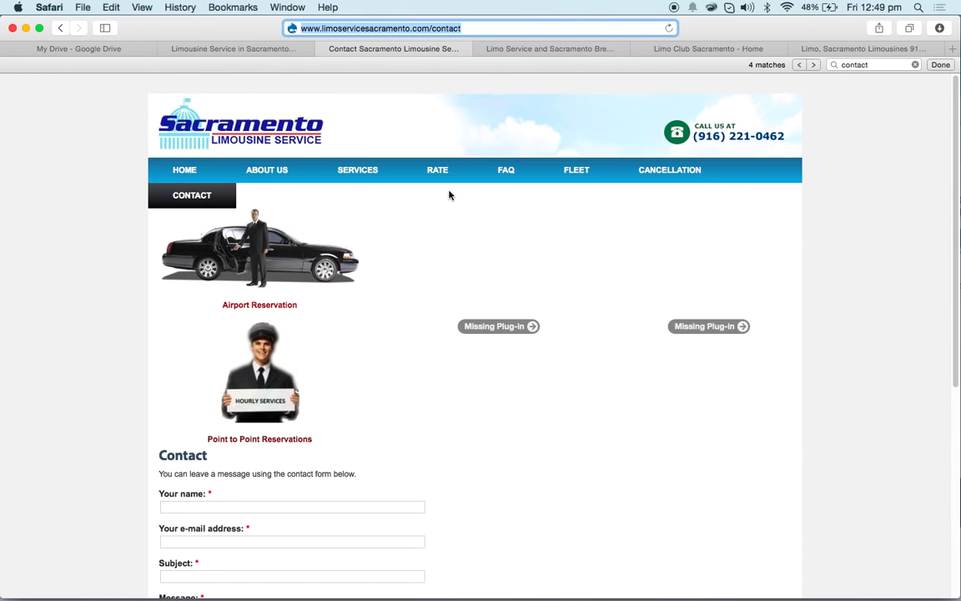
left_click(179, 167)
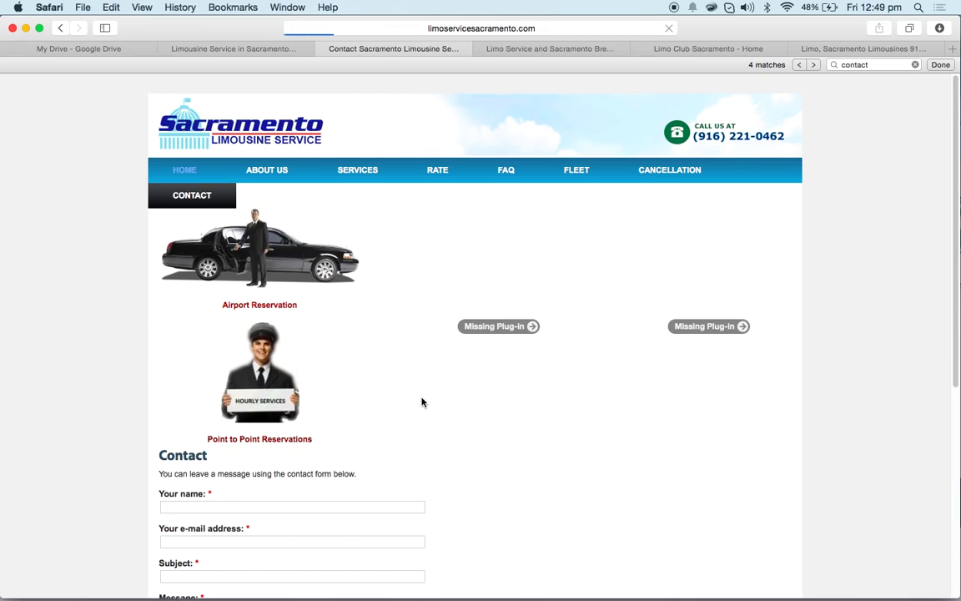
scroll(422, 401, "down", 15)
scroll(421, 401, "up", 15)
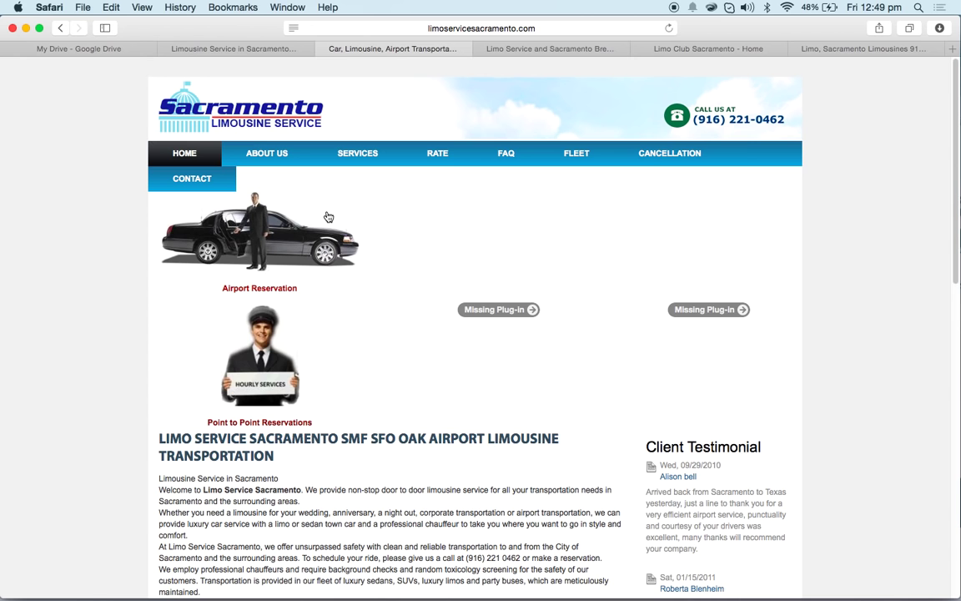
Step: Close the Limo Service Sacramento page and search the API Limousine site for "contact" to open its Contact Us page
left_click(322, 50)
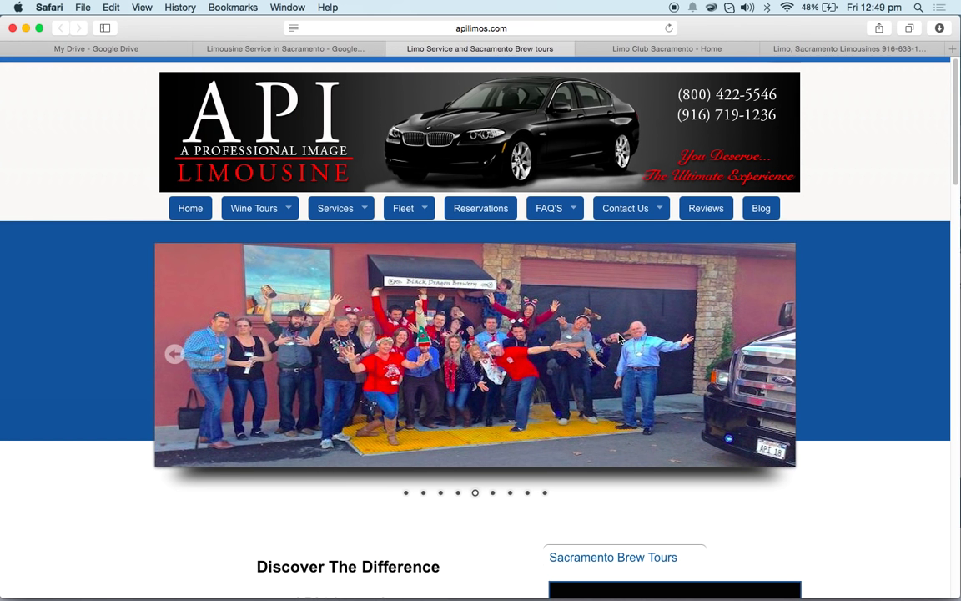
key("super+f")
type("contact")
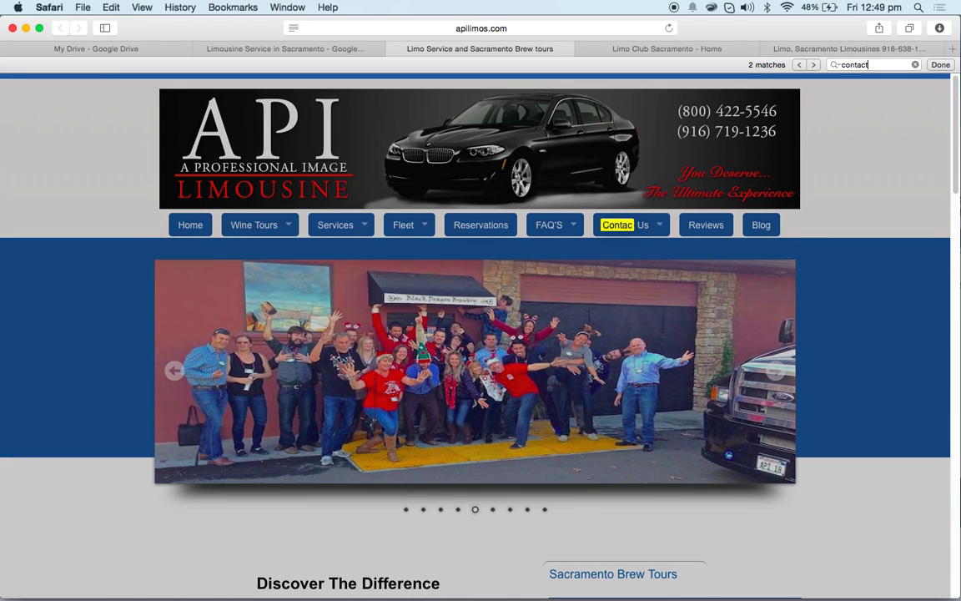
left_click(639, 226)
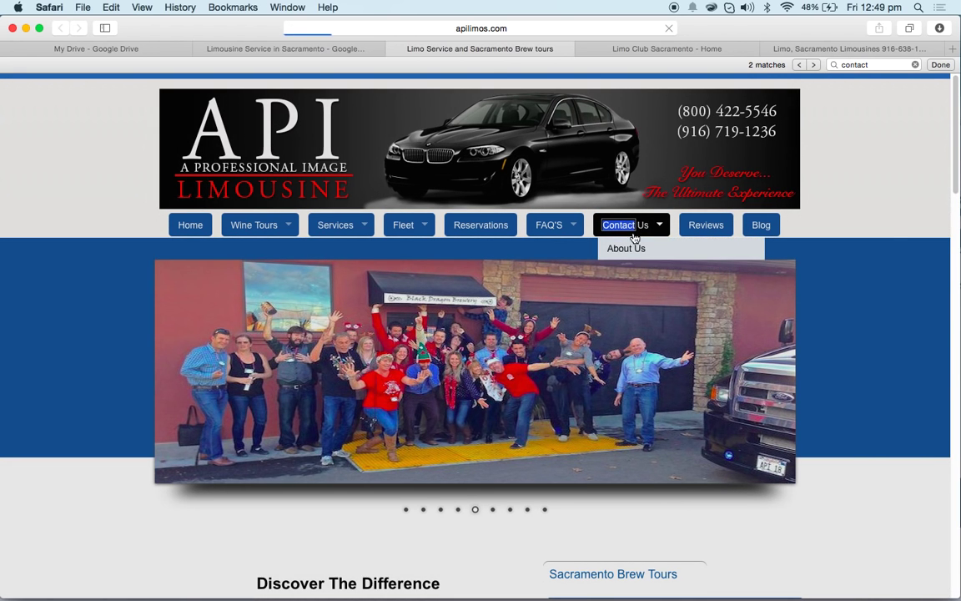
scroll(483, 273, "down", 5)
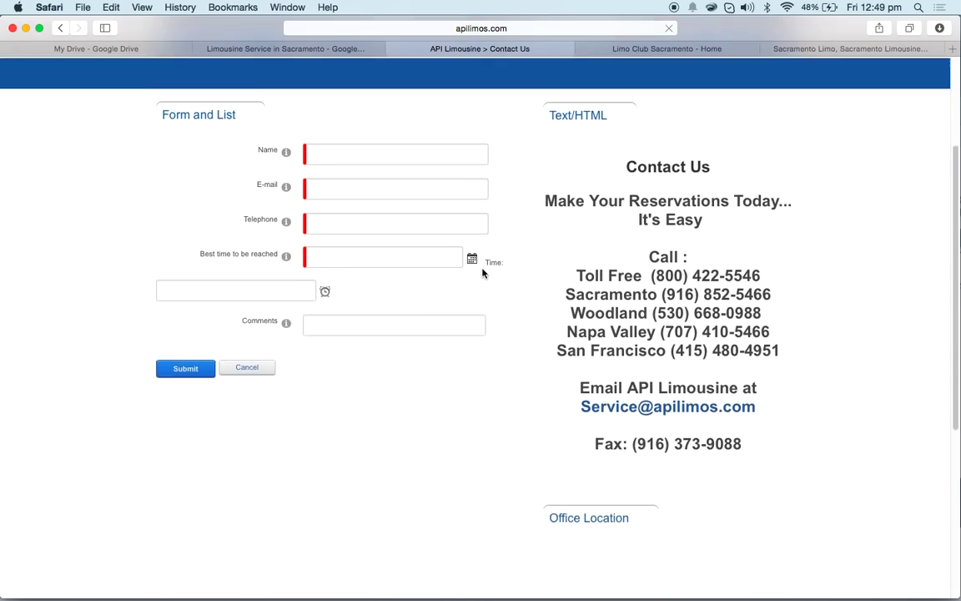
left_click(493, 25)
key("super+c")
key("super+grave")
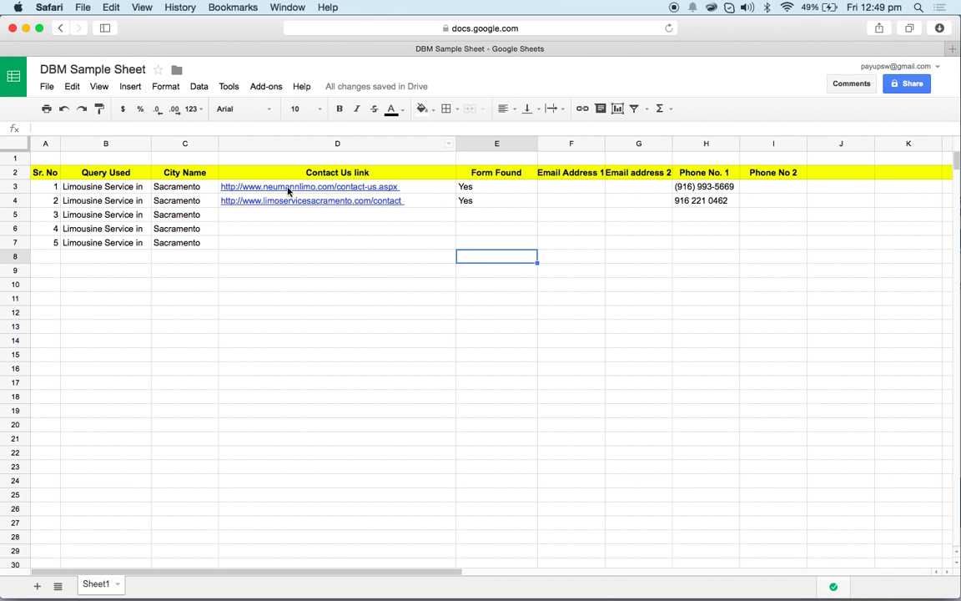
left_click(266, 214)
key("super+v")
Step: Check the API Limousine page for a contact form and enter Yes in the Form Found cell E5
key("super+grave")
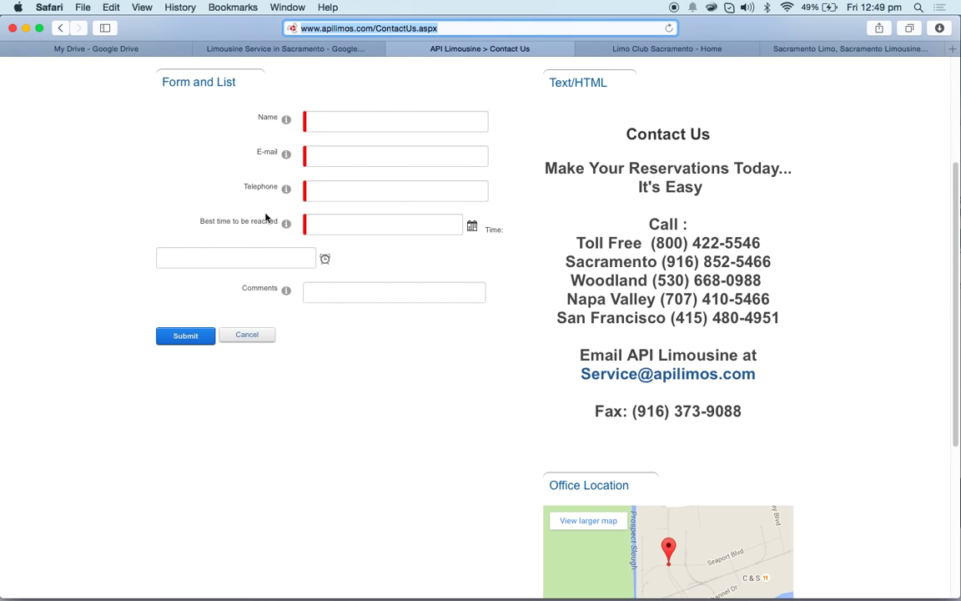
key("super+grave")
left_click(501, 222)
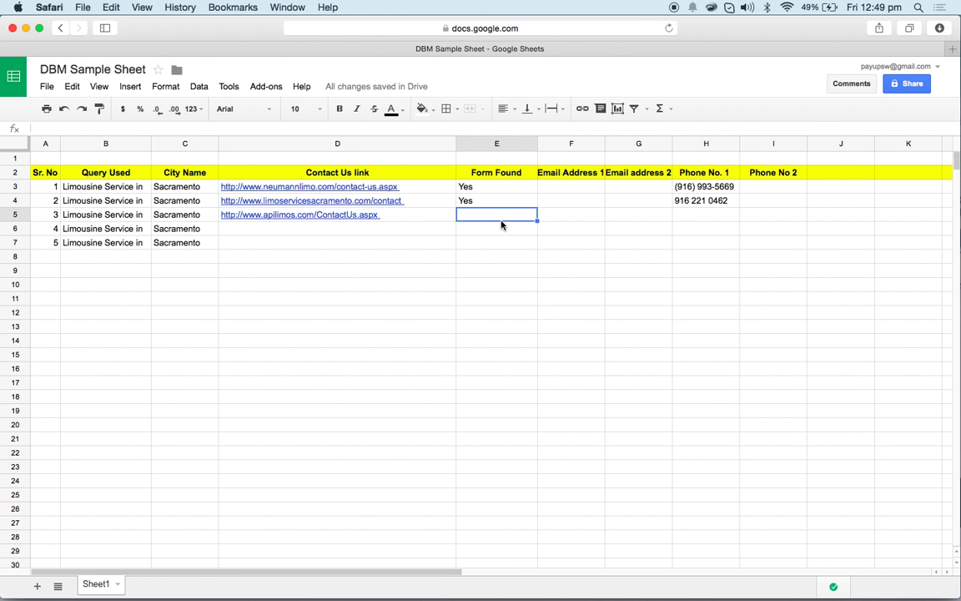
type("Yes")
left_click(644, 299)
Step: Copy the email address from the API Limousine contact page into the Email Address 1 cell F5
key("super+grave")
scroll(466, 343, "up", 2)
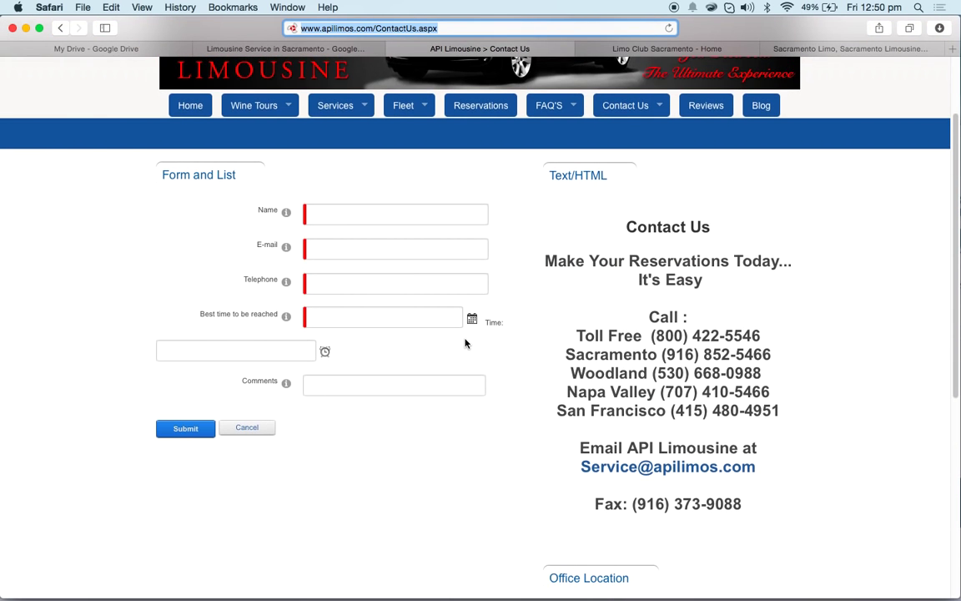
left_click_drag(758, 467, 580, 466)
key("super+c")
key("super+grave")
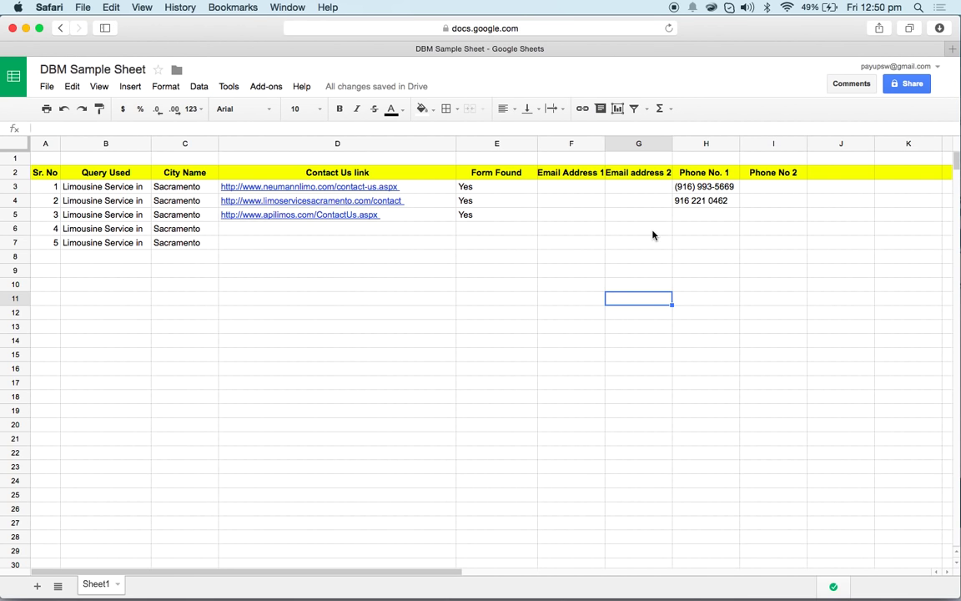
left_click(565, 217)
key("super+v")
Step: Copy API Limousine's Sacramento phone number from the contact page into the Phone No. 1 cell H5
key("super+grave")
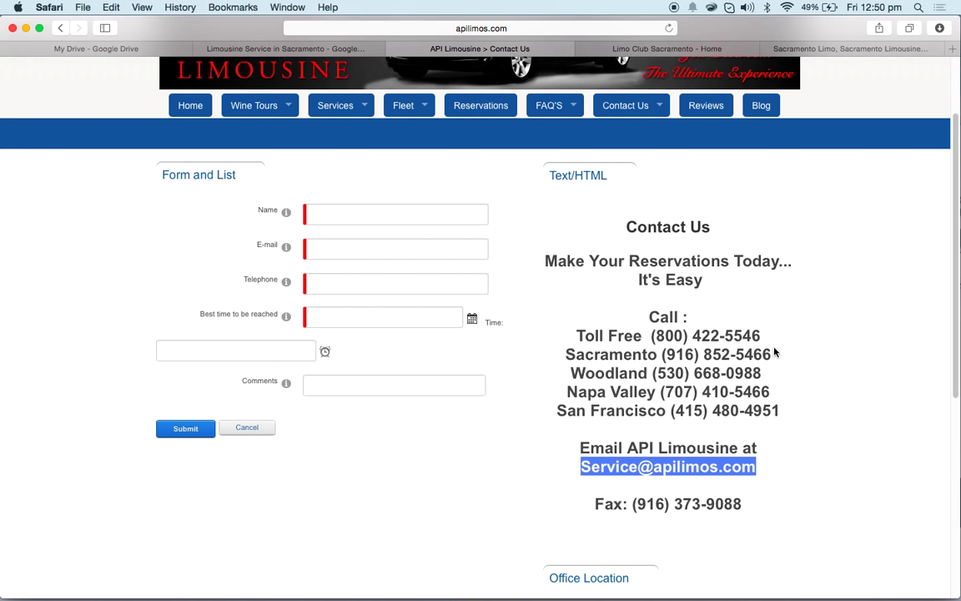
left_click_drag(774, 354, 663, 354)
key("super+c")
key("super+grave")
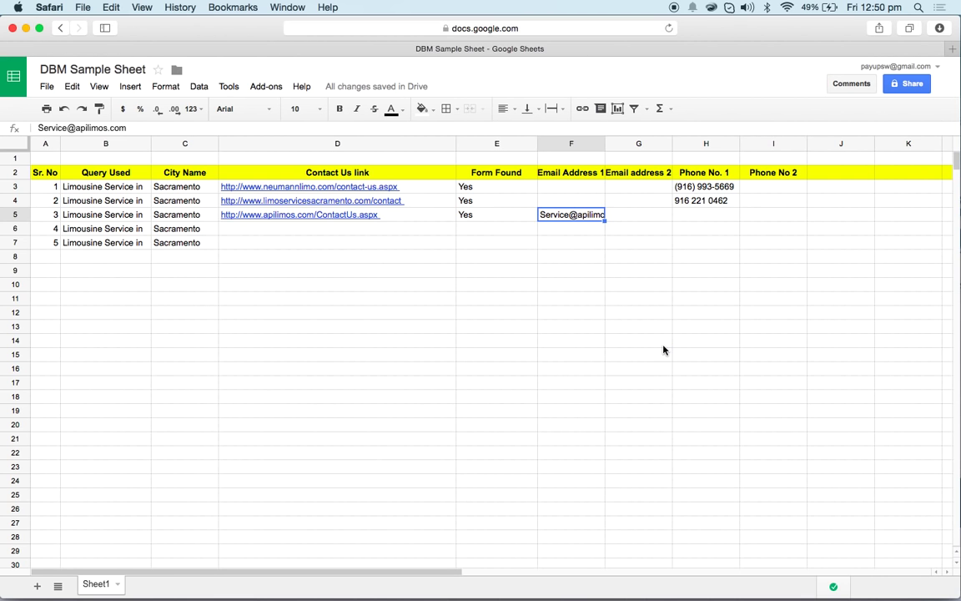
left_click(694, 210)
key("super+v")
Step: Copy API Limousine's toll-free phone number from the contact page into the Phone No 2 cell I5
key("super+grave")
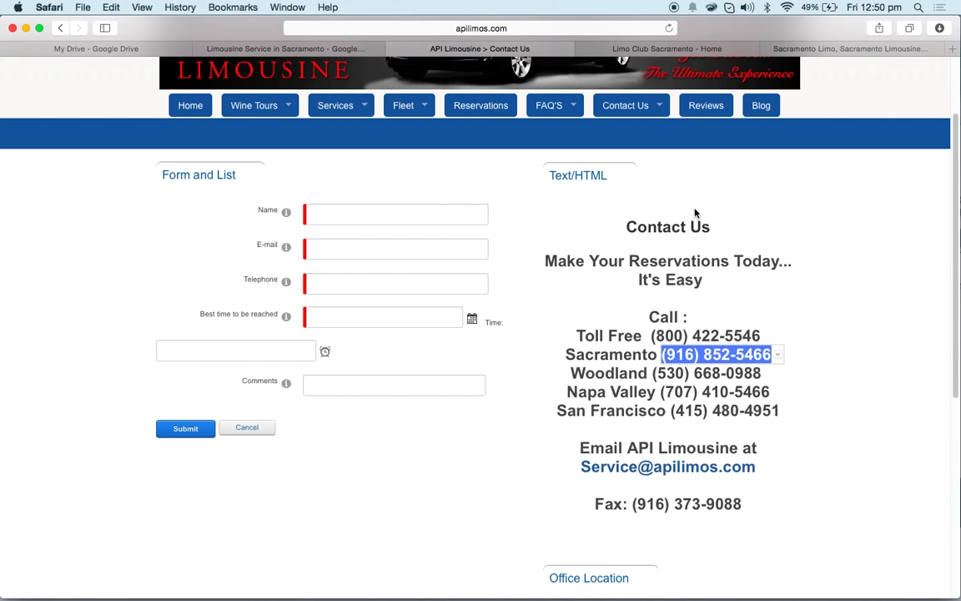
left_click_drag(767, 336, 652, 336)
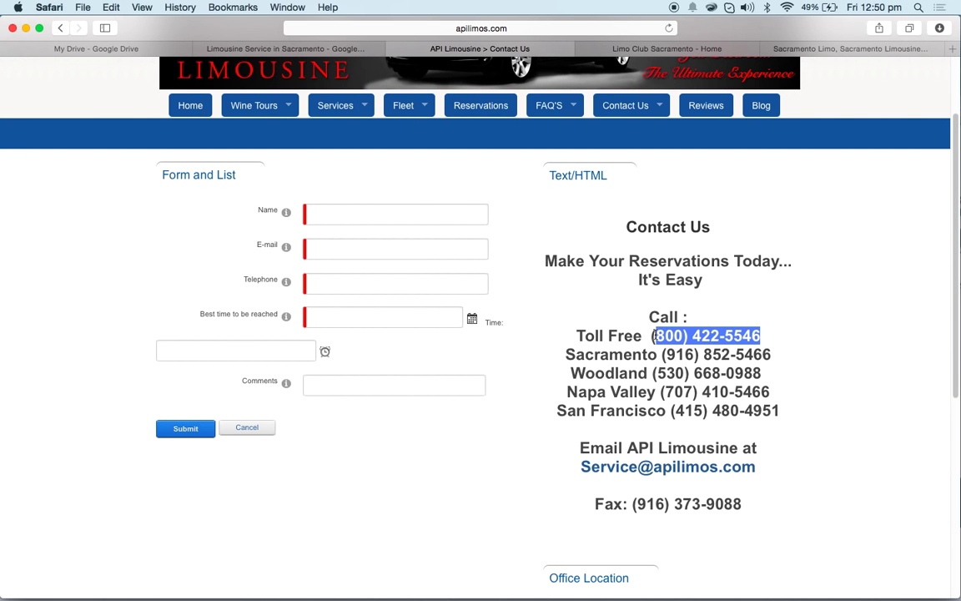
key("super+c")
key("super+grave")
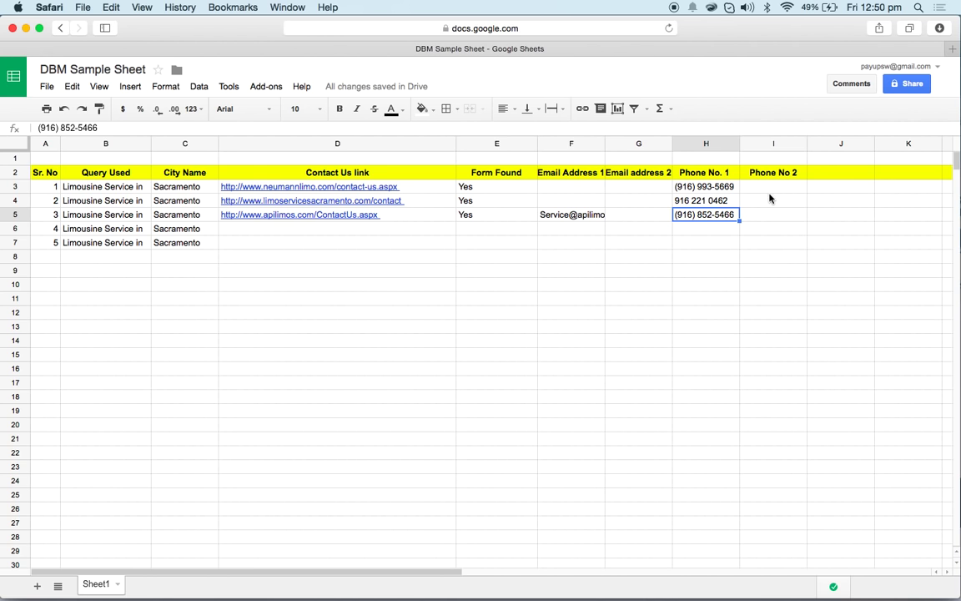
left_click(784, 219)
key("super+v")
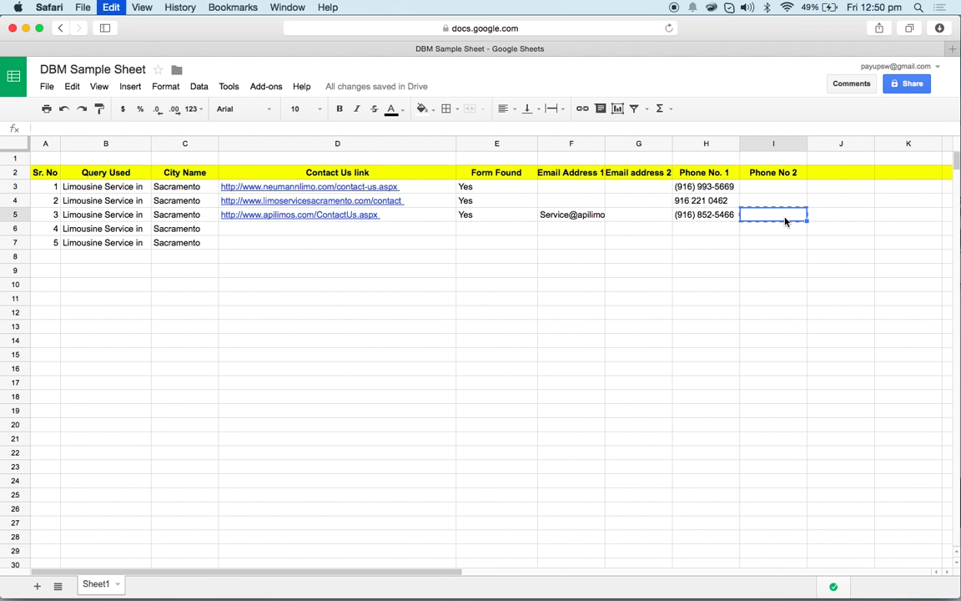
key("super+grave")
key("super+grave")
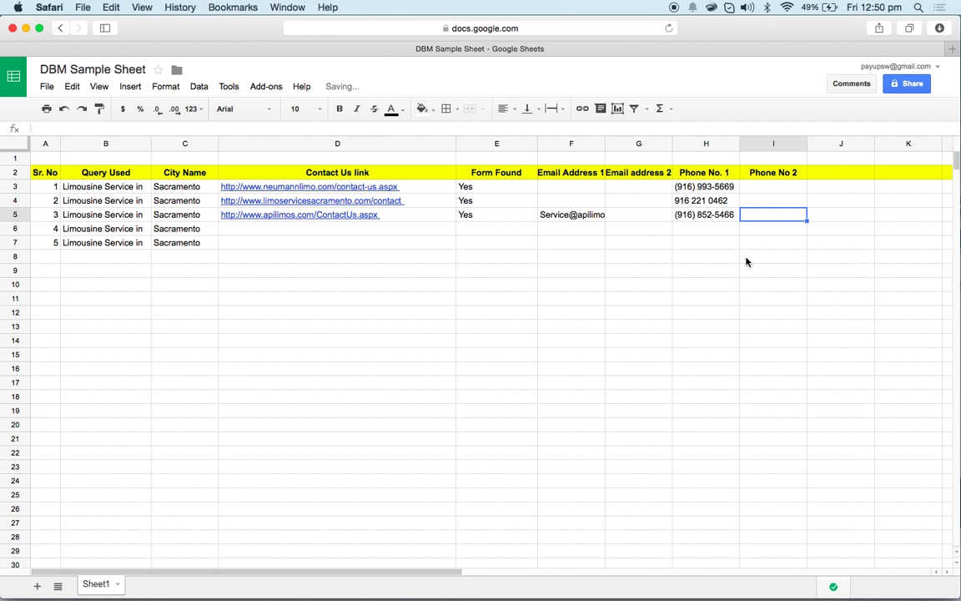
key("super+v")
Step: Copy the Woodland phone line, including the city label, from the API Limousine contact page into cell J5
key("super+grave")
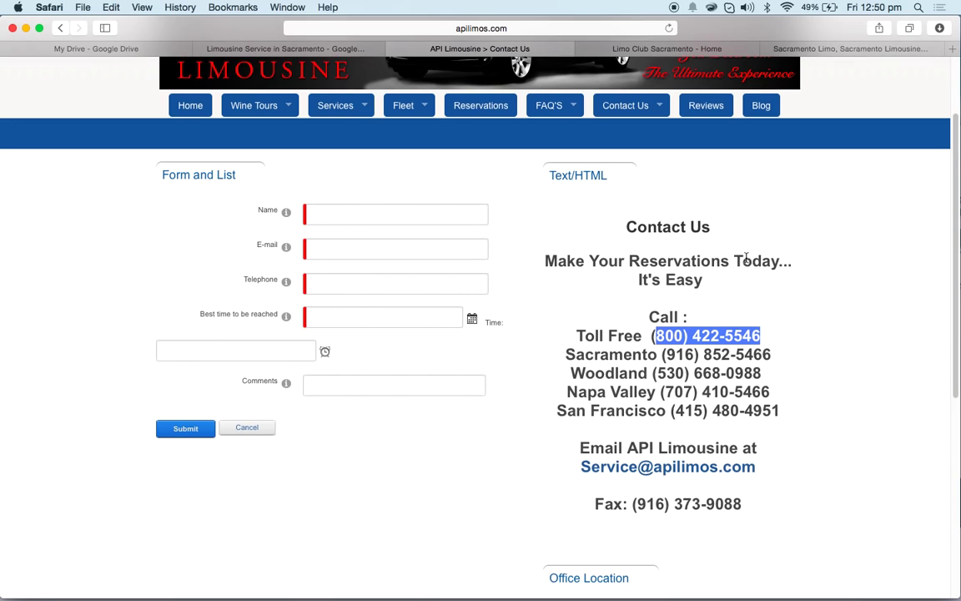
left_click(767, 372)
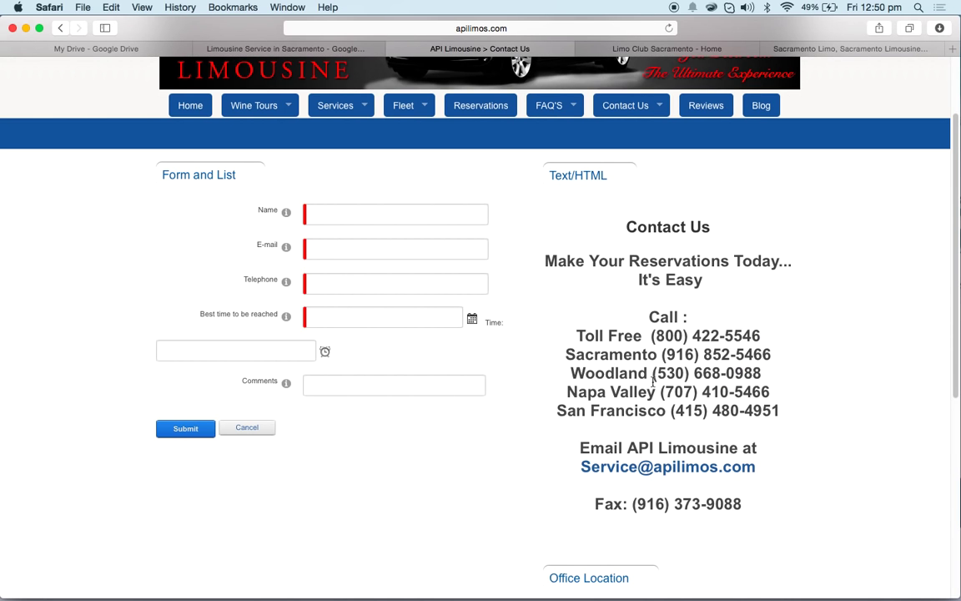
left_click_drag(766, 373, 565, 366)
key("super+grave")
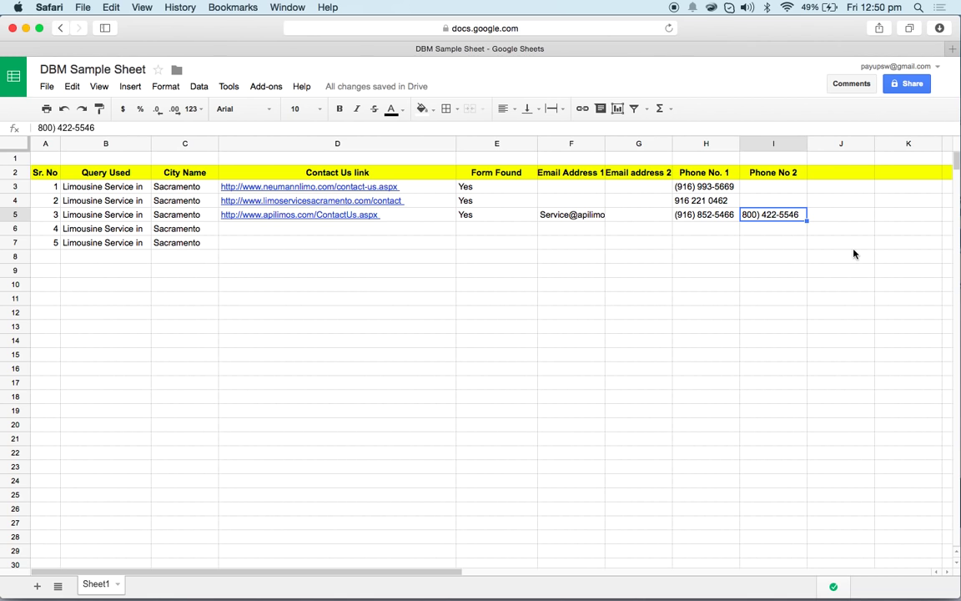
left_click(836, 215)
key("super+v")
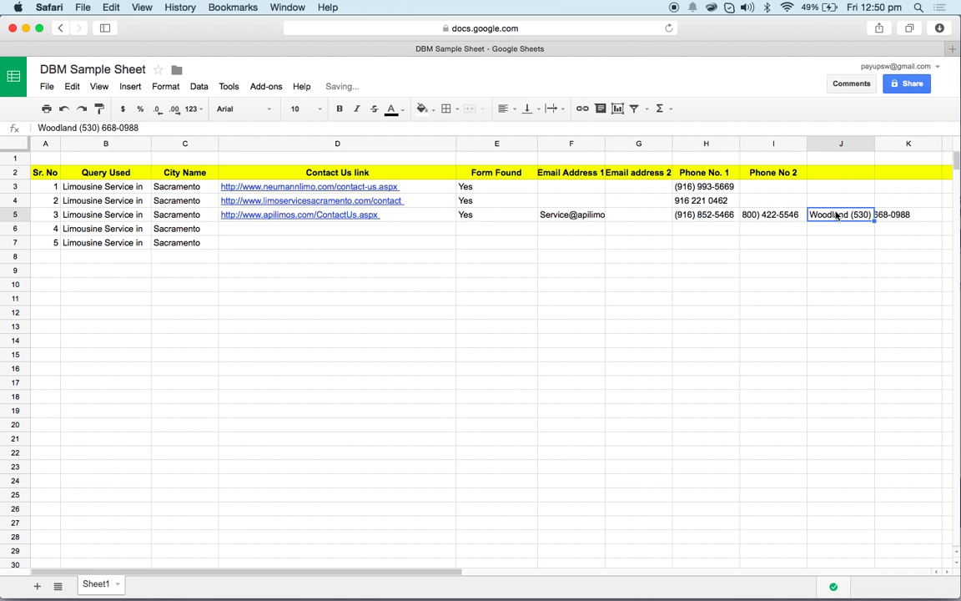
Step: Check the rest of the API Limousine contact page down to its footer and close the page
key("super+grave")
key("super+grave")
key("super+grave")
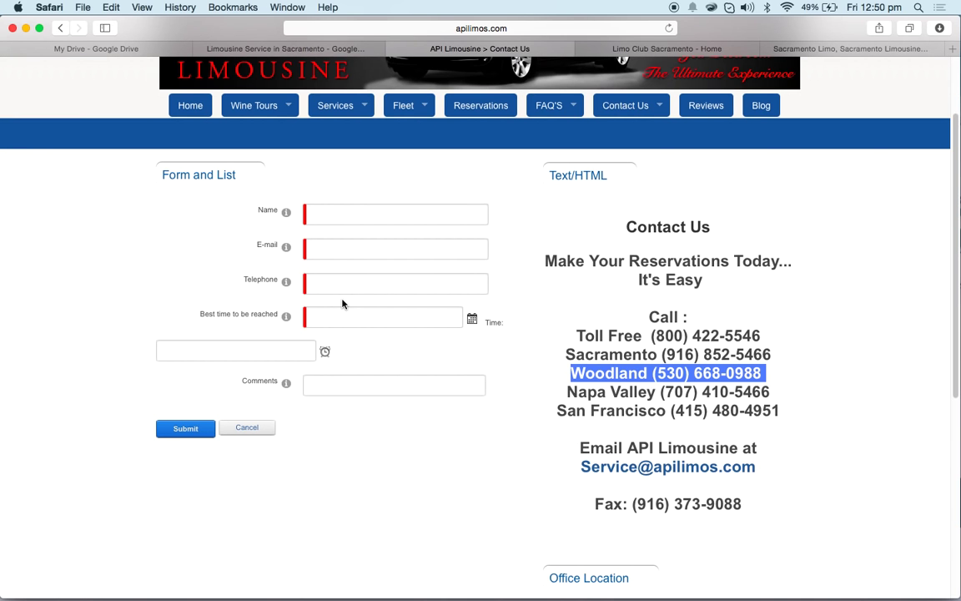
scroll(571, 328, "down", 5)
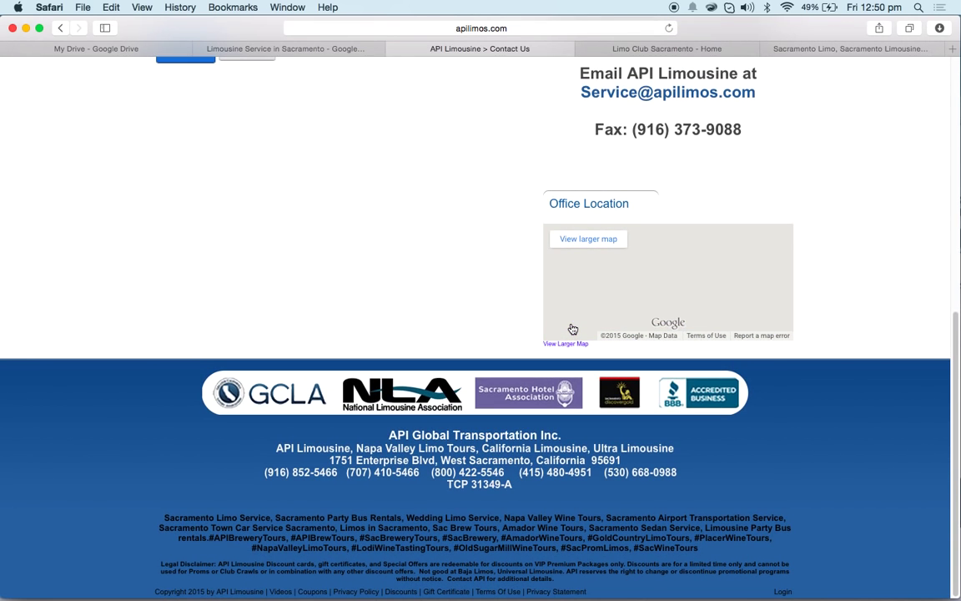
left_click(393, 48)
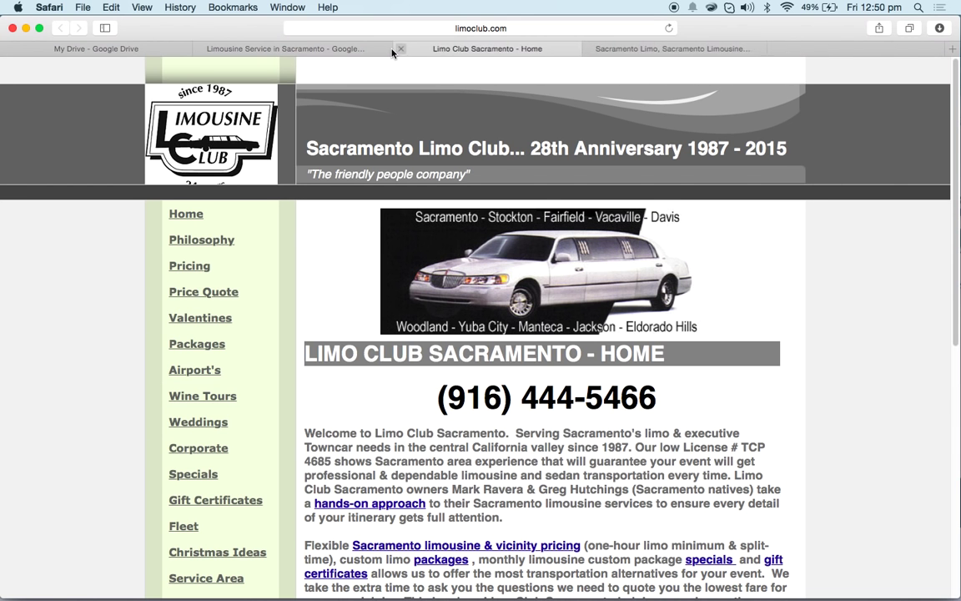
Step: Search the Limo Club Sacramento site for "cont", open its Contact us / Reservations page and check it for a contact form
key("super+f")
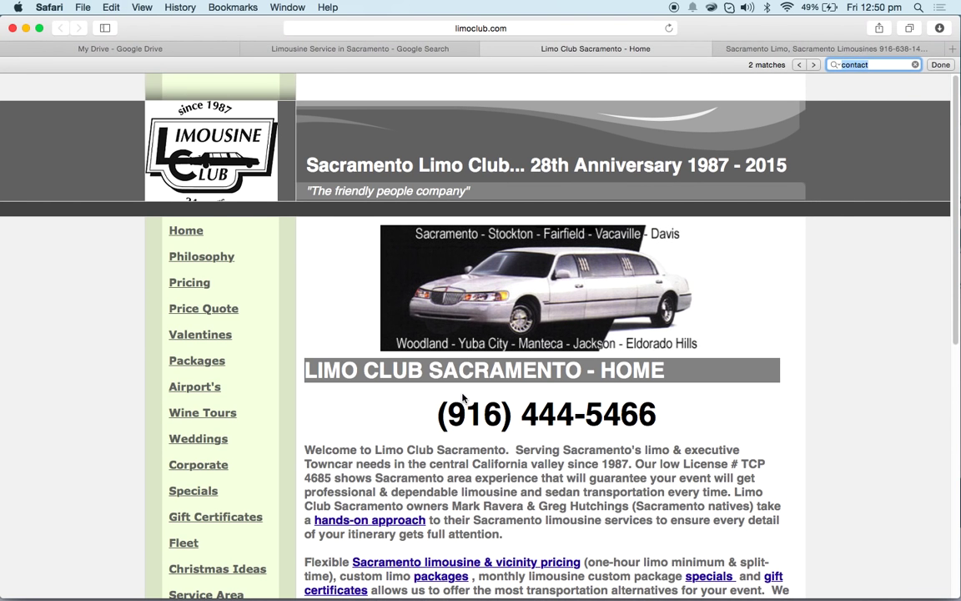
type("cont")
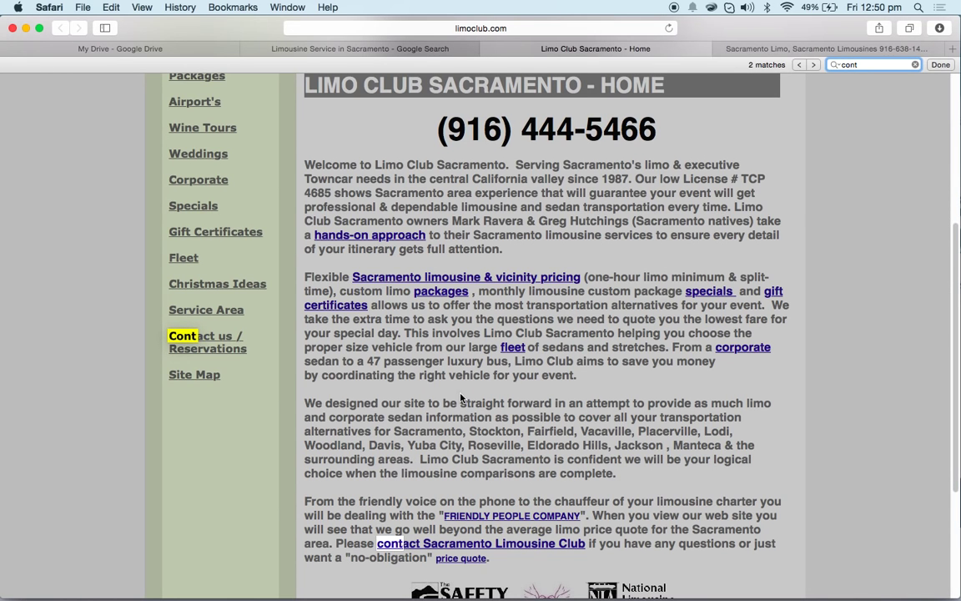
left_click(190, 338)
scroll(420, 365, "down", 10)
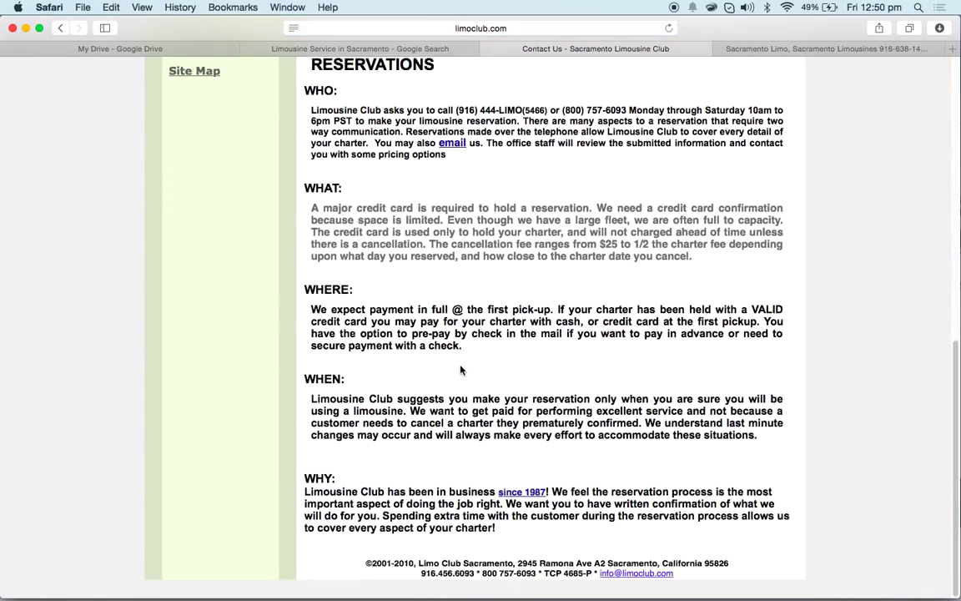
scroll(460, 380, "up", 10)
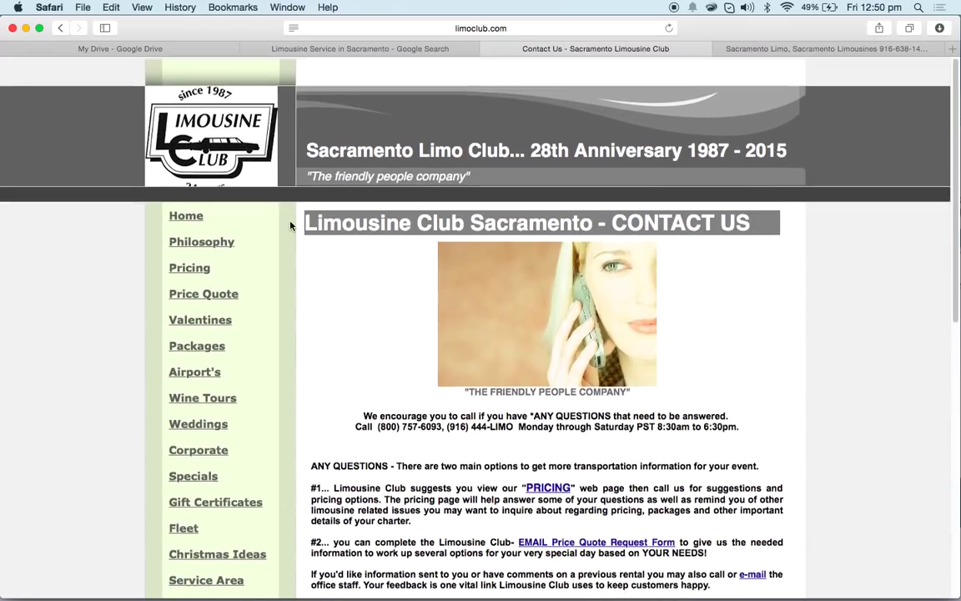
left_click(186, 215)
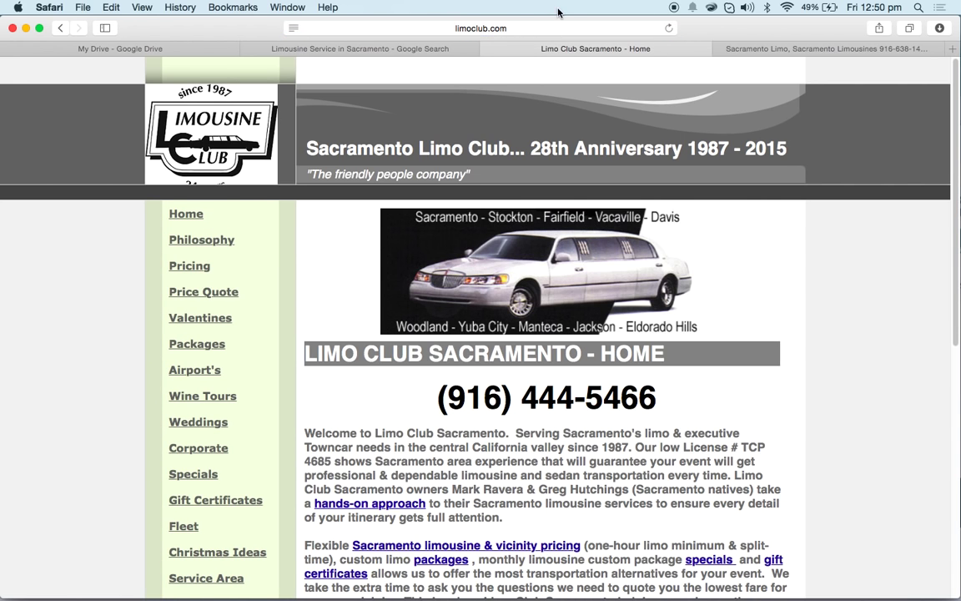
left_click(507, 29)
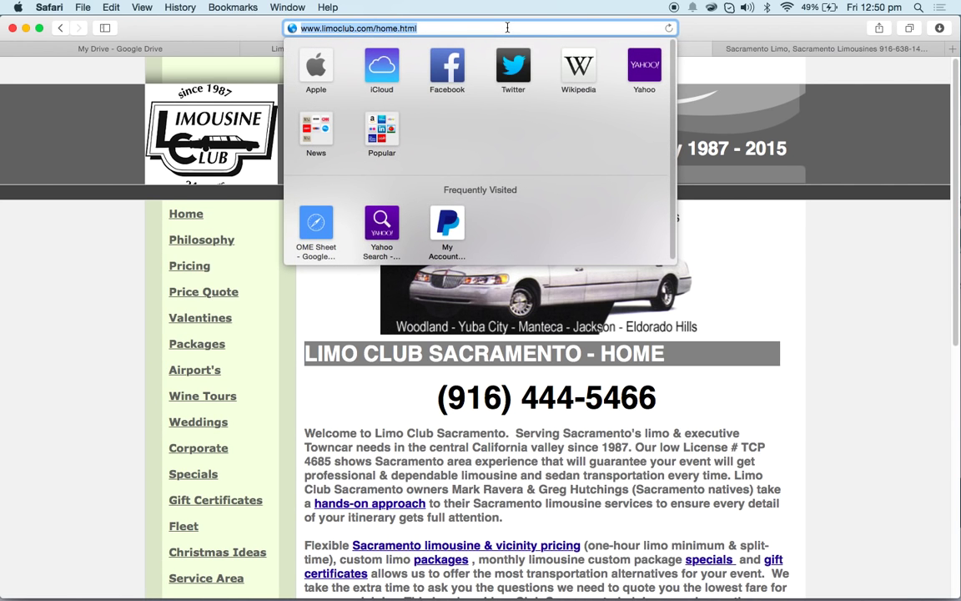
key("super+grave")
left_click(344, 231)
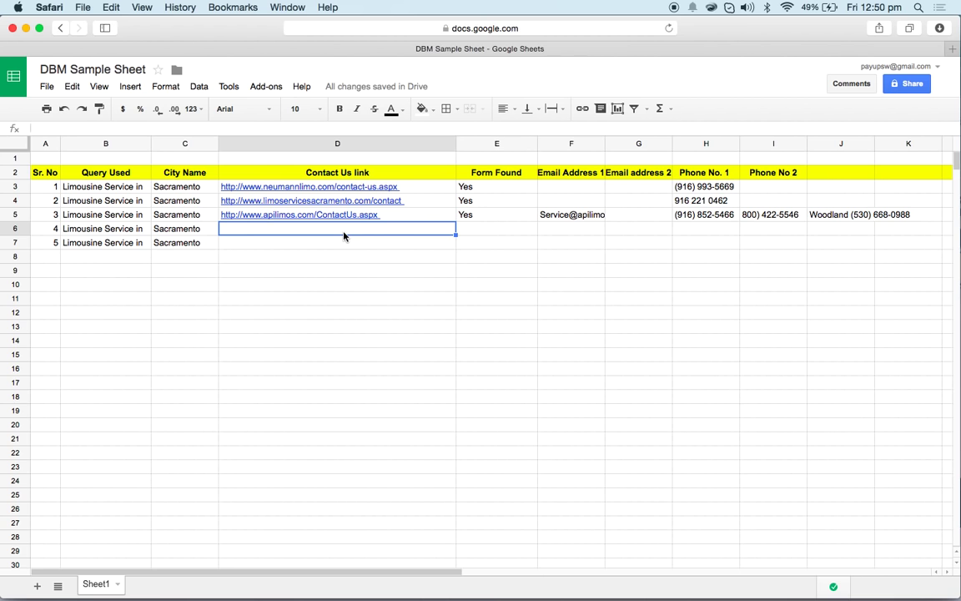
key("super+v")
Step: Enter No in the Form Found cell E6 for the Limo Club row
left_click(489, 232)
type("N")
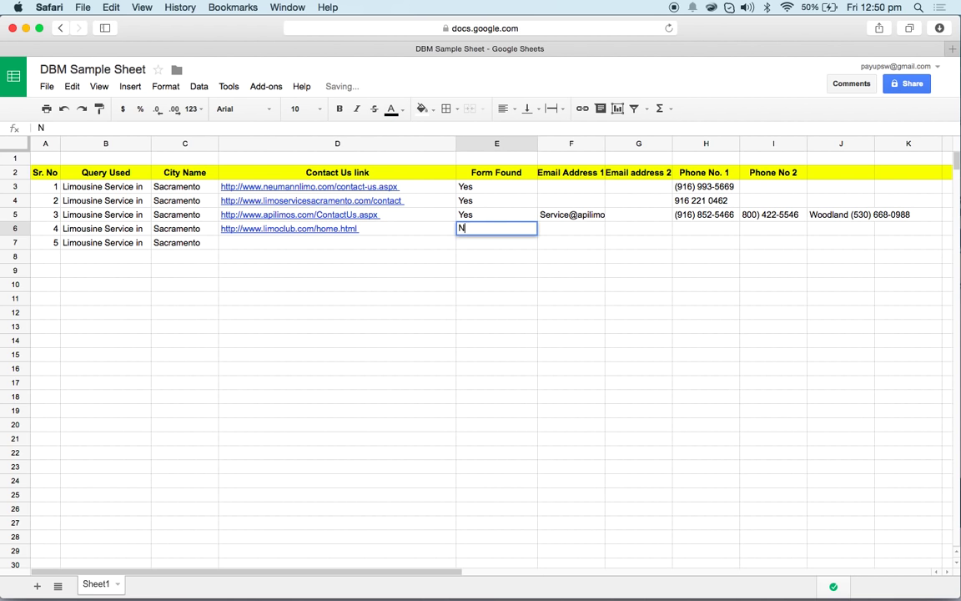
type("o")
left_click(545, 259)
Step: Copy the contact e-mail from the Limo Club home page footer into the Email Address 1 cell F6
key("super+grave")
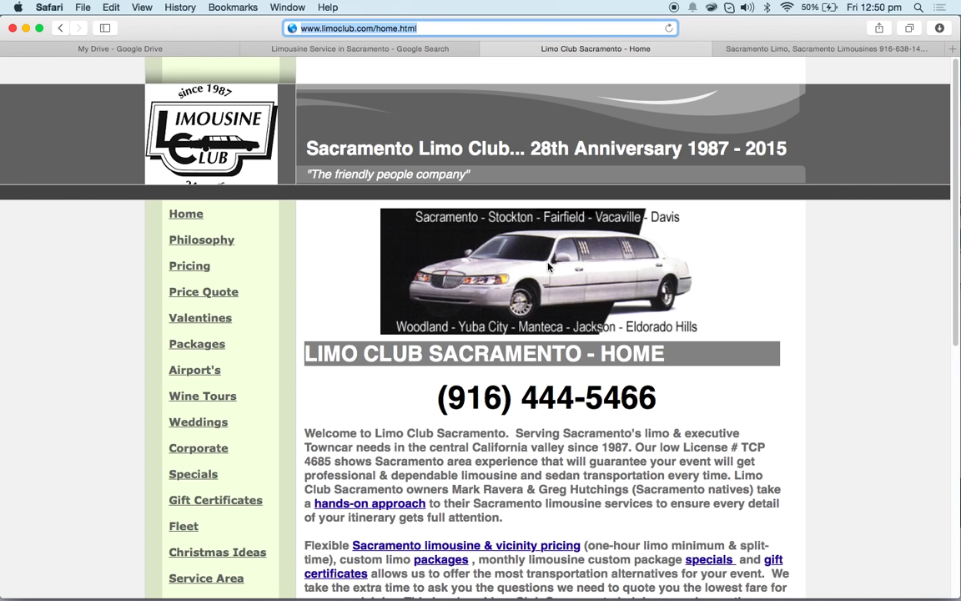
scroll(464, 354, "down", 10)
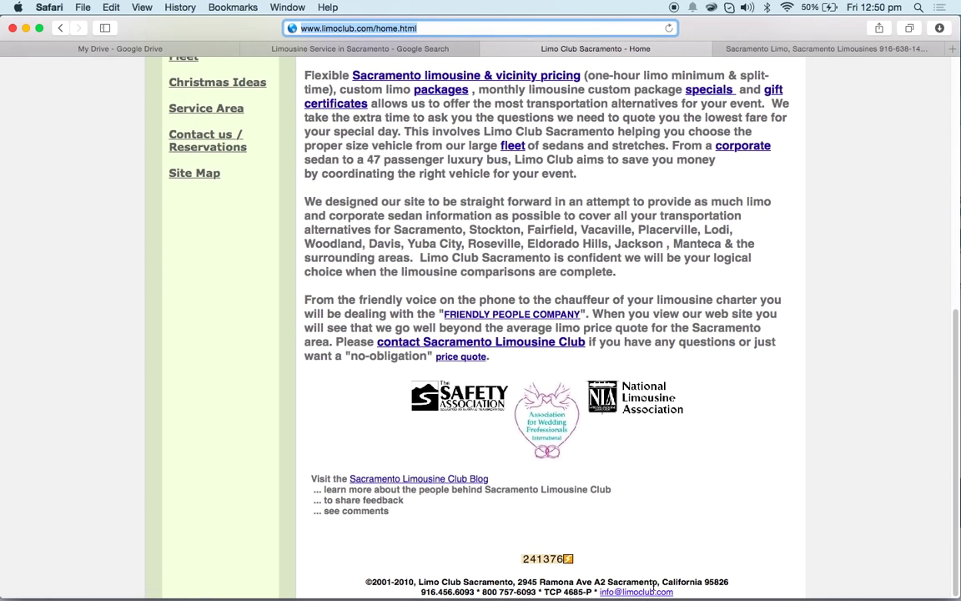
left_click_drag(688, 595, 596, 593)
key("super+c")
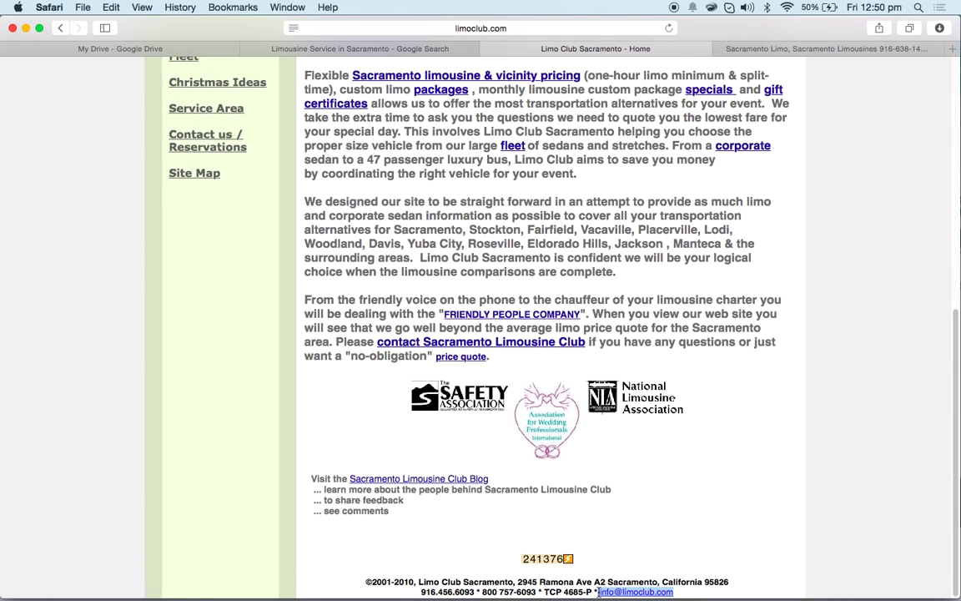
key("super+grave")
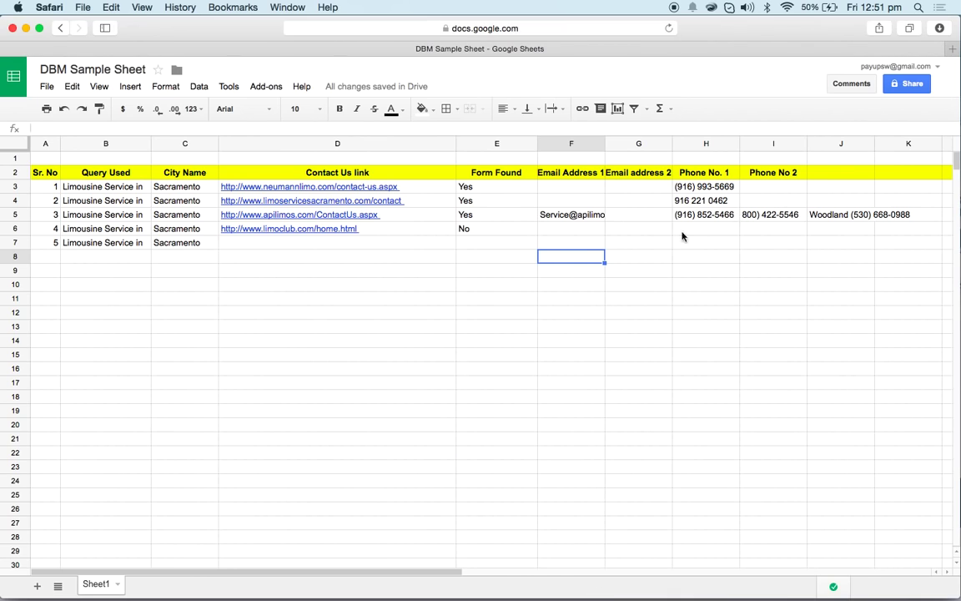
left_click(562, 233)
key("super+v")
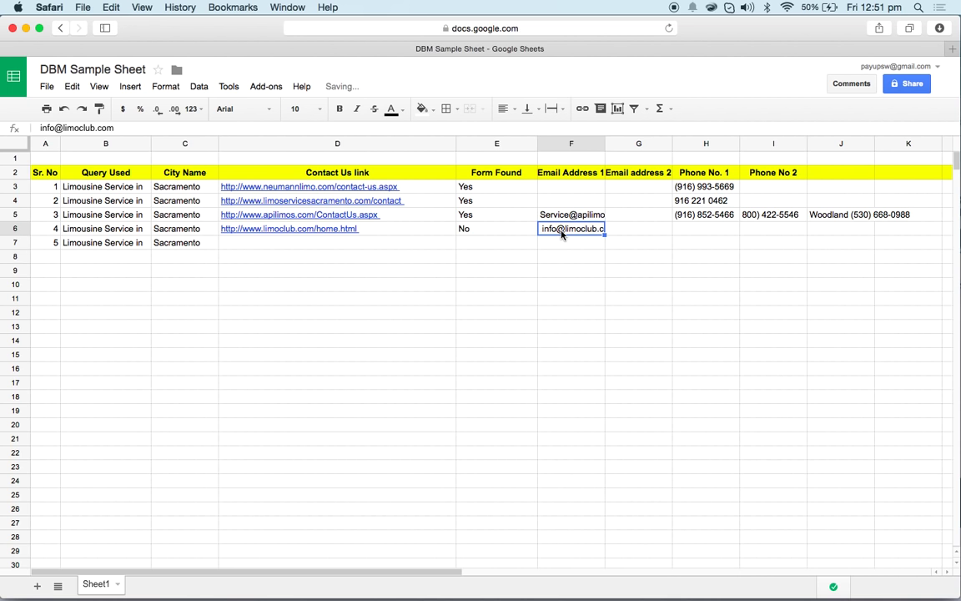
Step: Copy the main phone number shown on the Limo Club home page into the Phone No. 1 cell H6
key("super+grave")
scroll(535, 388, "up", 1)
scroll(536, 387, "up", 10)
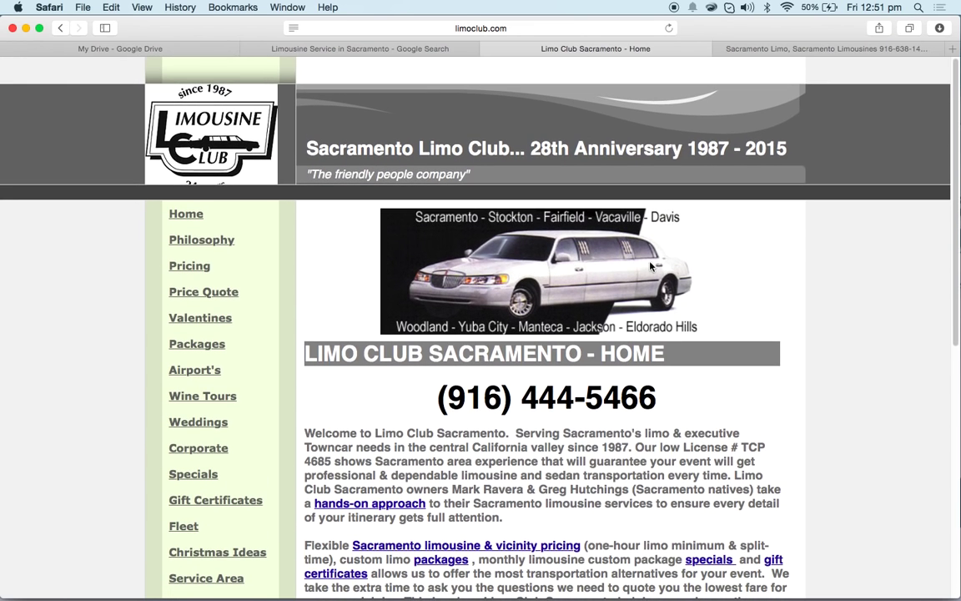
left_click_drag(659, 396, 426, 390)
key("super+c")
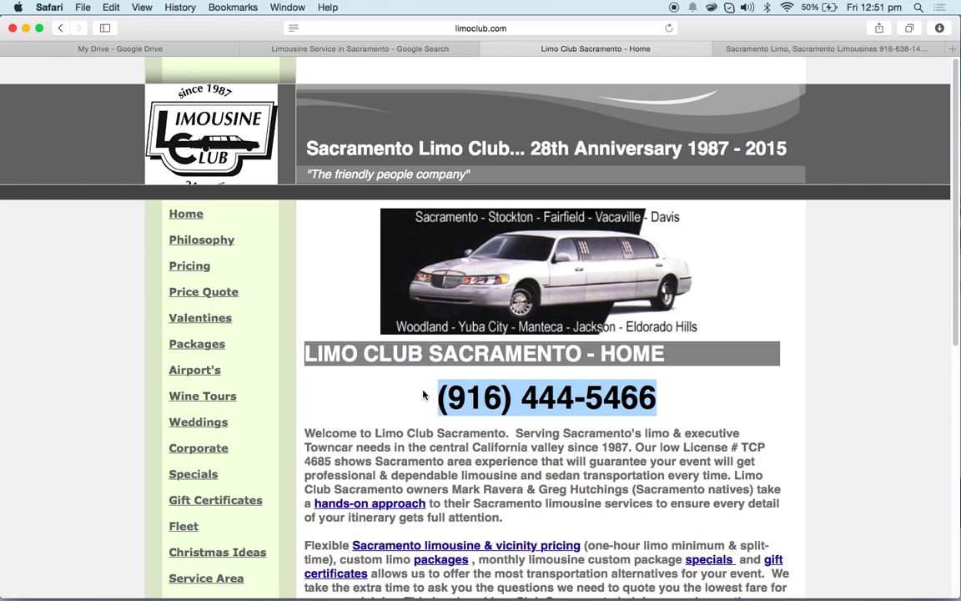
key("super+grave")
left_click(714, 235)
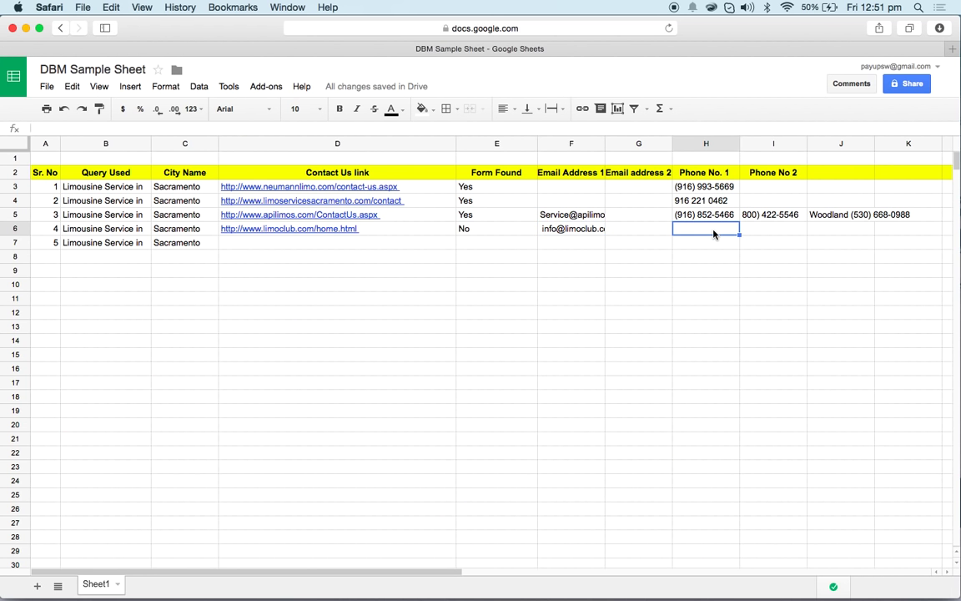
key("super+v")
Step: Check the Limo Club page down to its footer, close it and return to the Google results for Limousine Service in Sacramento
key("super+grave")
scroll(574, 359, "down", 10)
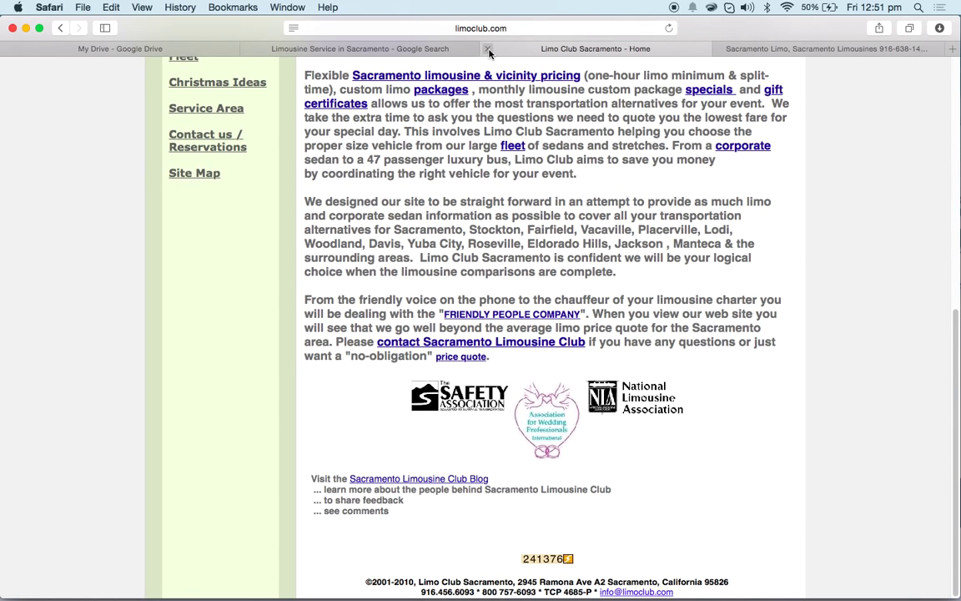
left_click(488, 50)
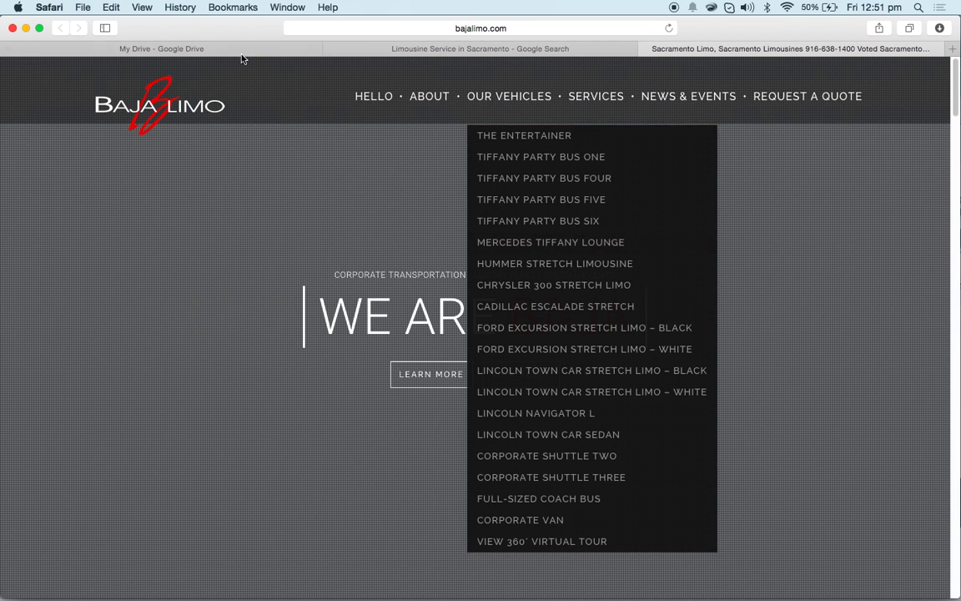
left_click(237, 52)
left_click(412, 52)
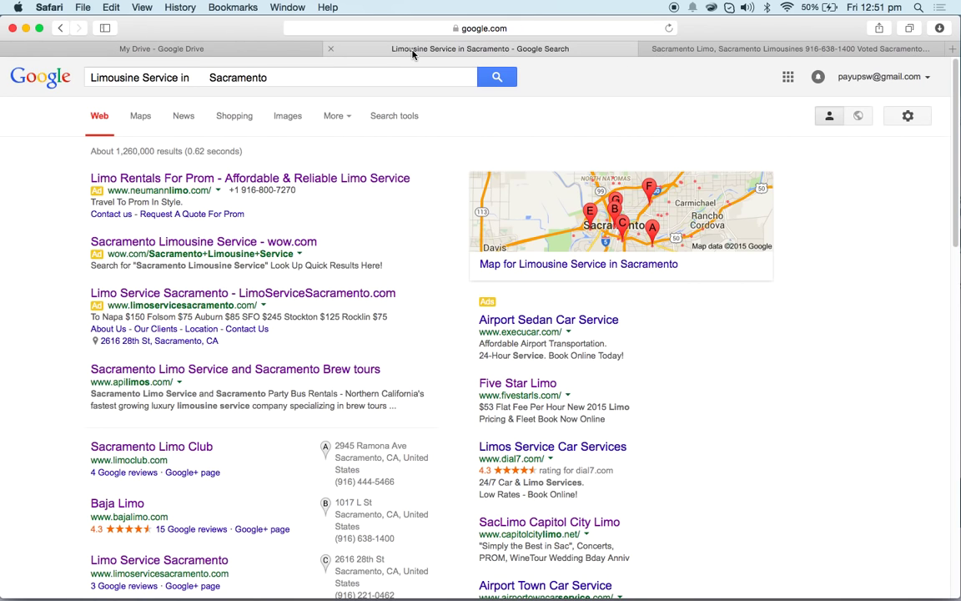
key("super+grave")
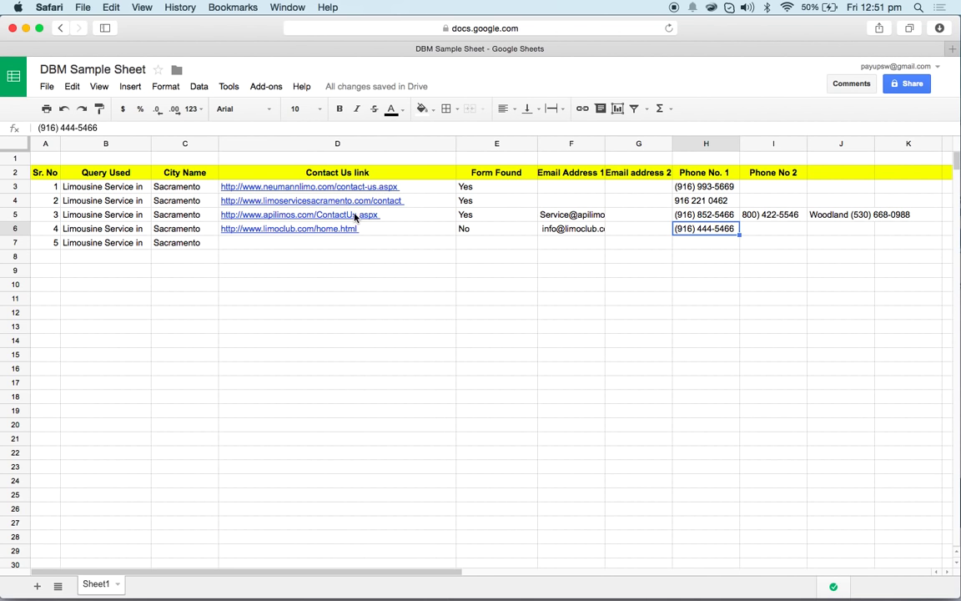
left_click(349, 244)
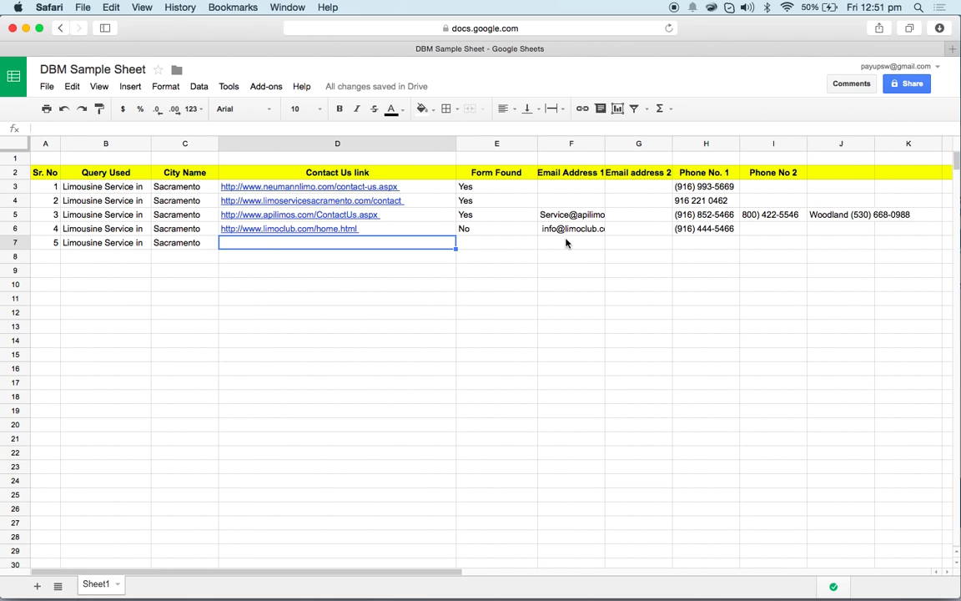
left_click(633, 232)
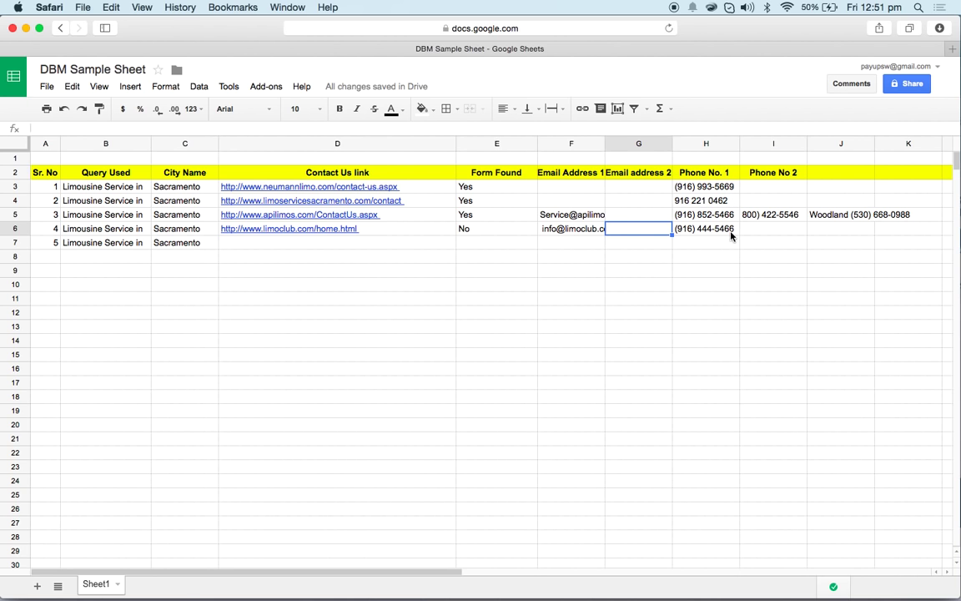
left_click(814, 233)
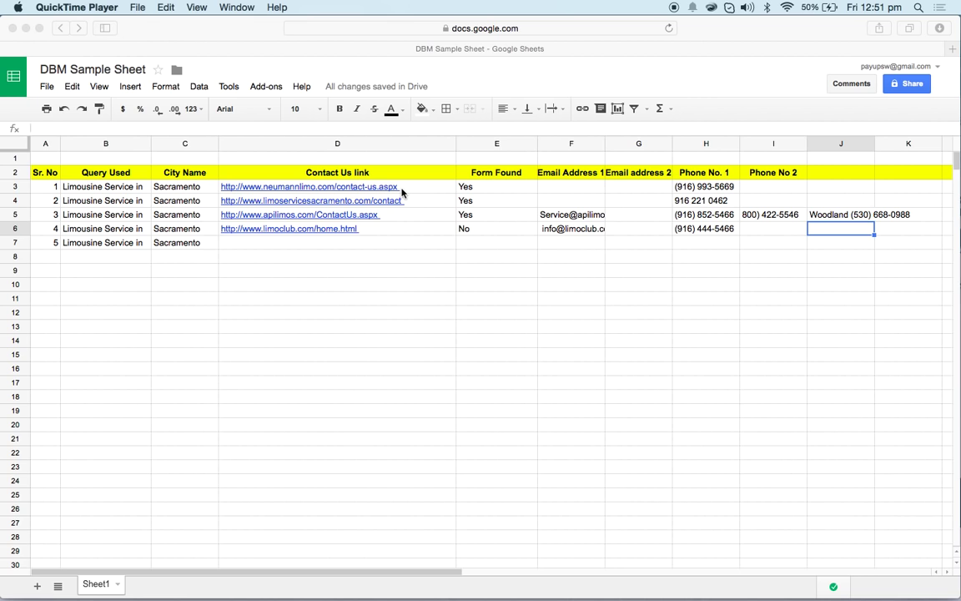
Step: Look through the Limousine Service in Sacramento search results on pages 1, 2 and 3 for further limousine companies
key("super+grave")
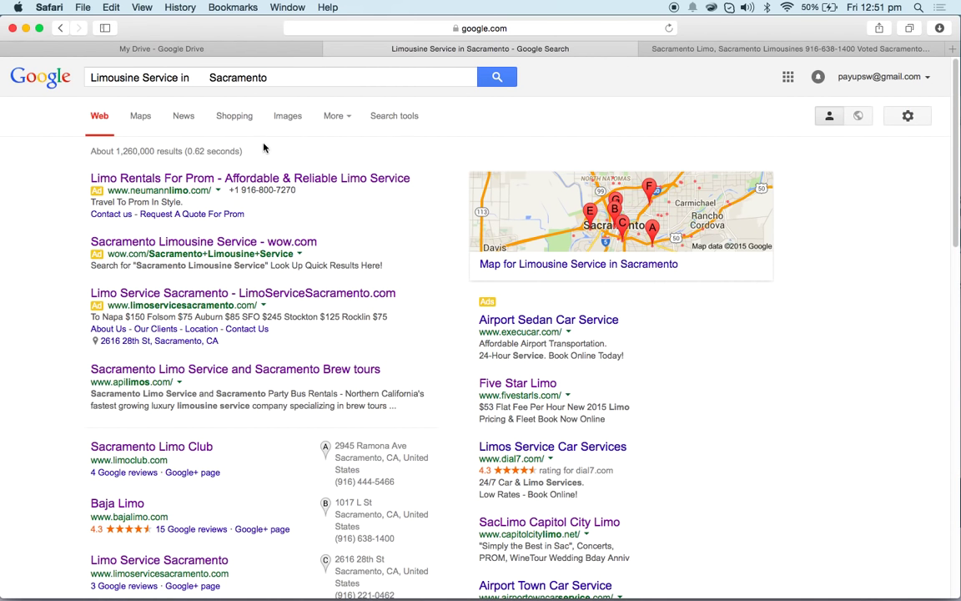
scroll(268, 323, "down", 2)
scroll(269, 323, "down", 15)
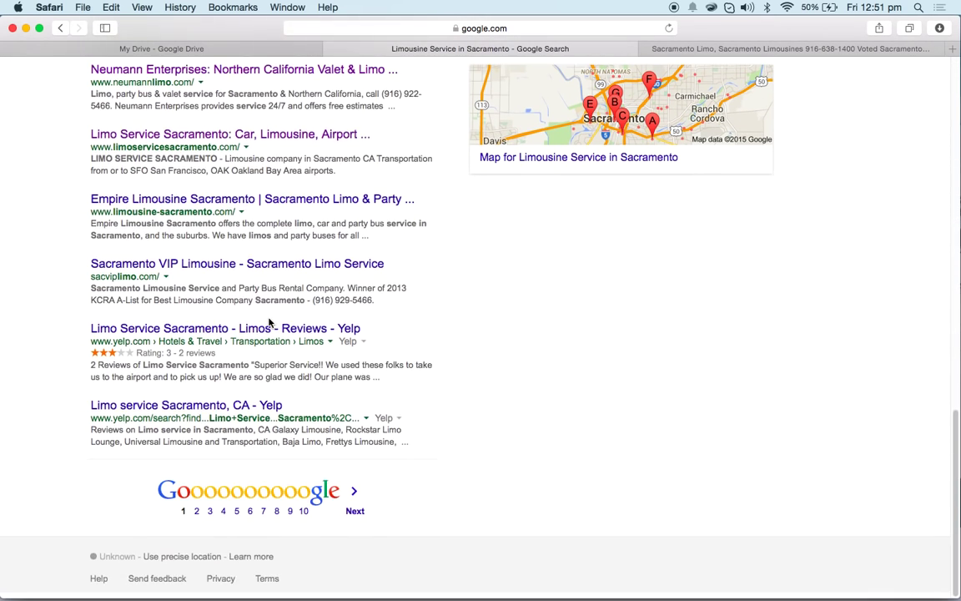
scroll(453, 275, "up", 10)
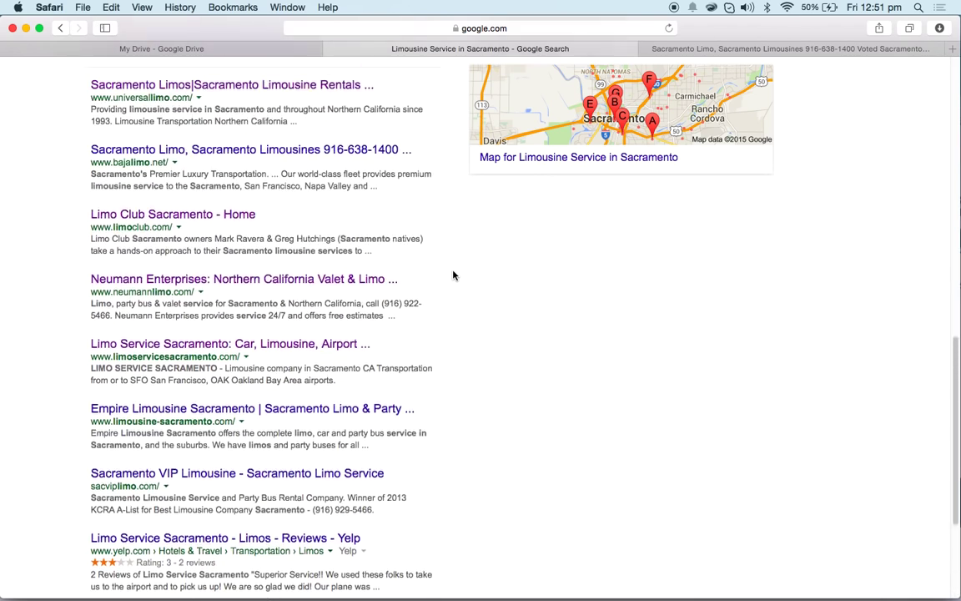
scroll(453, 275, "down", 10)
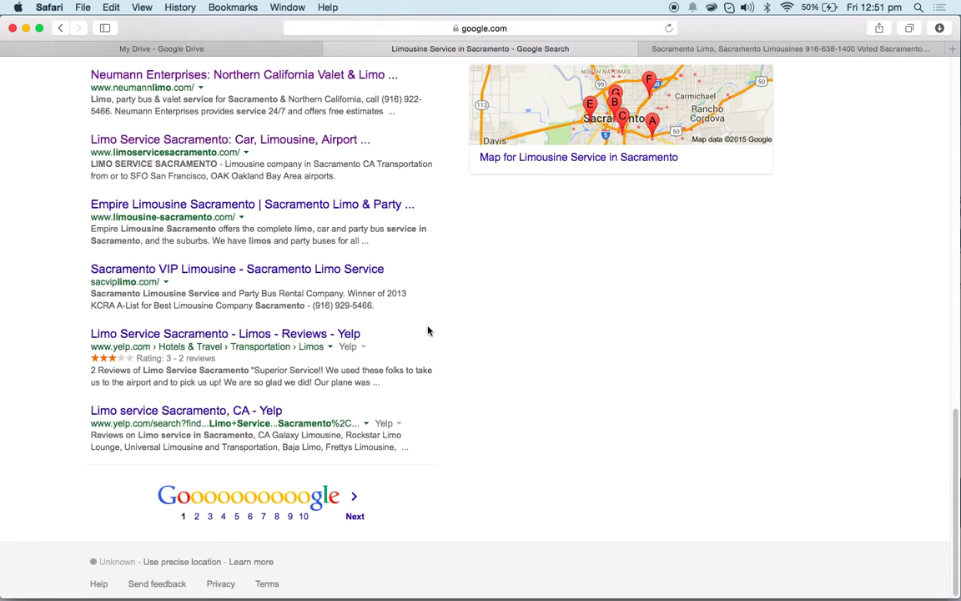
left_click(196, 514)
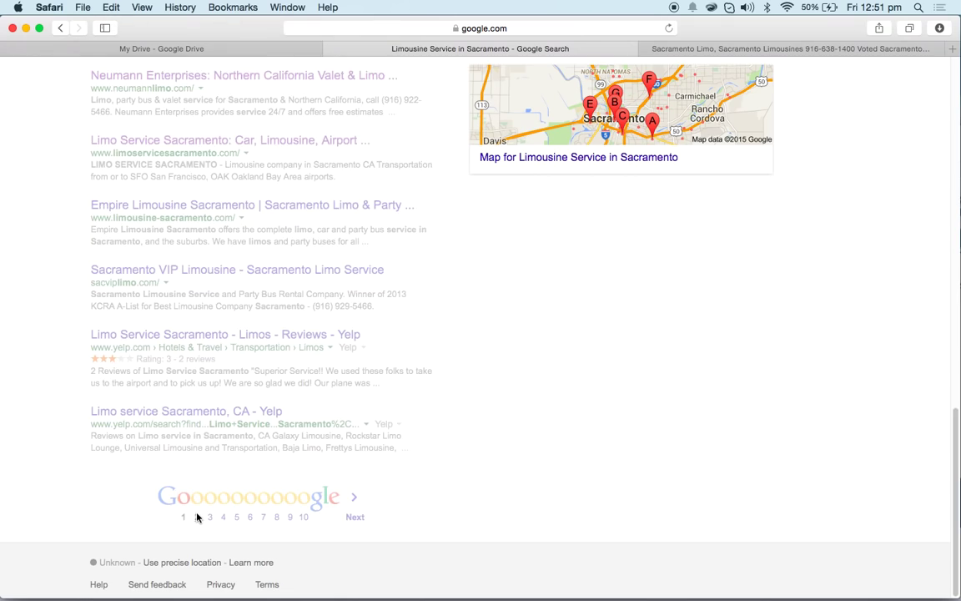
scroll(236, 413, "down", 14)
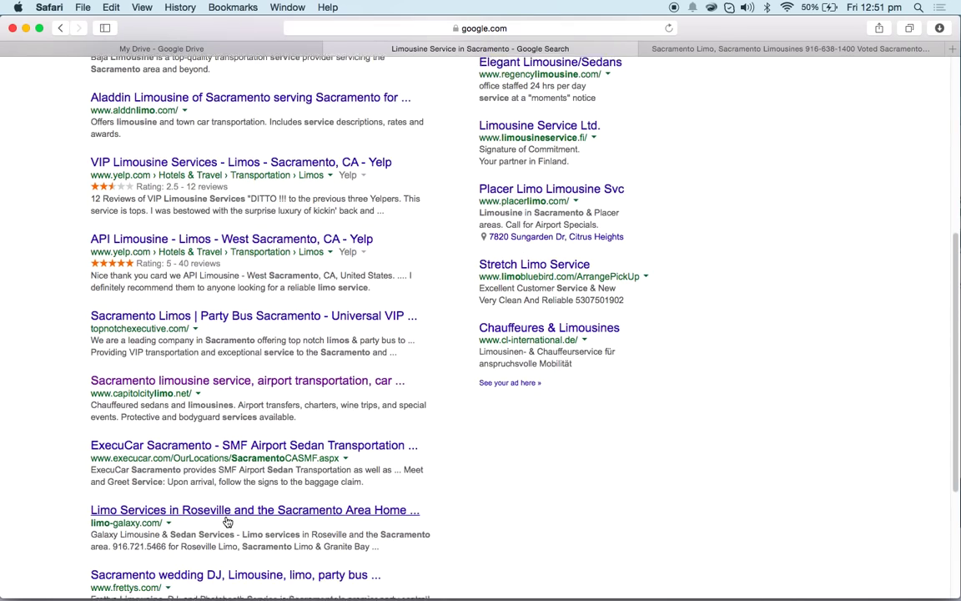
left_click(230, 514)
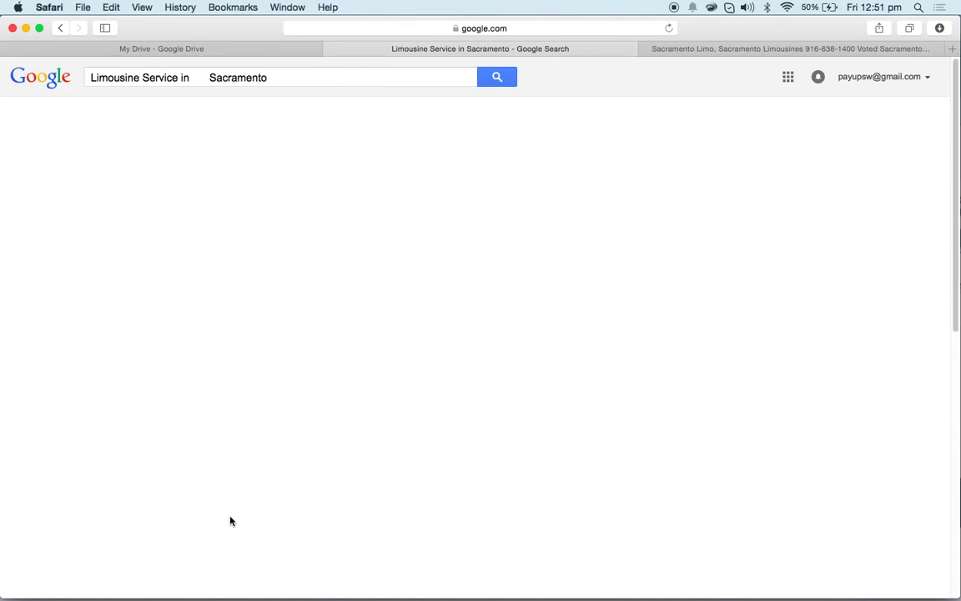
scroll(382, 434, "down", 14)
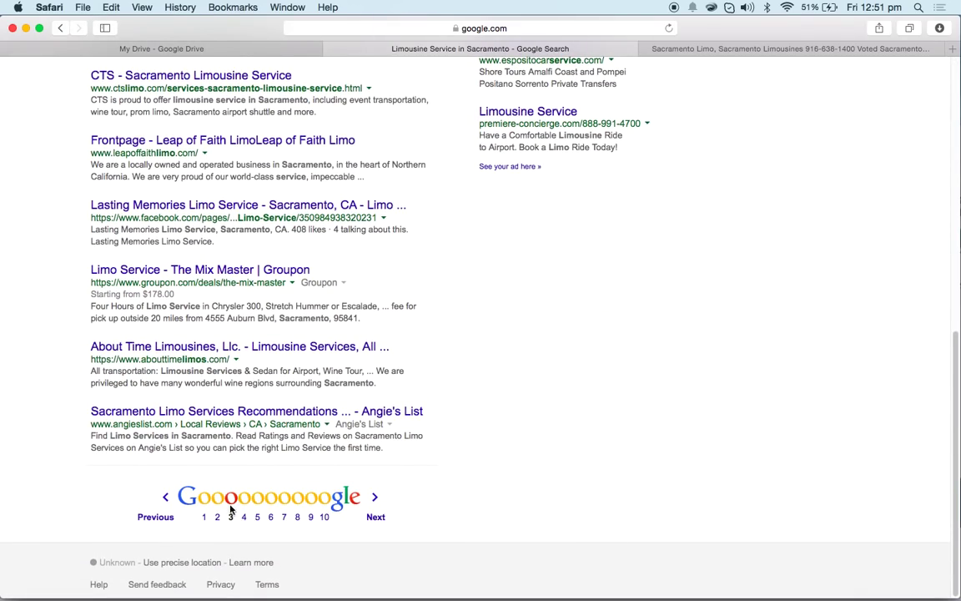
scroll(305, 252, "up", 3)
scroll(305, 252, "up", 5)
scroll(268, 247, "down", 10)
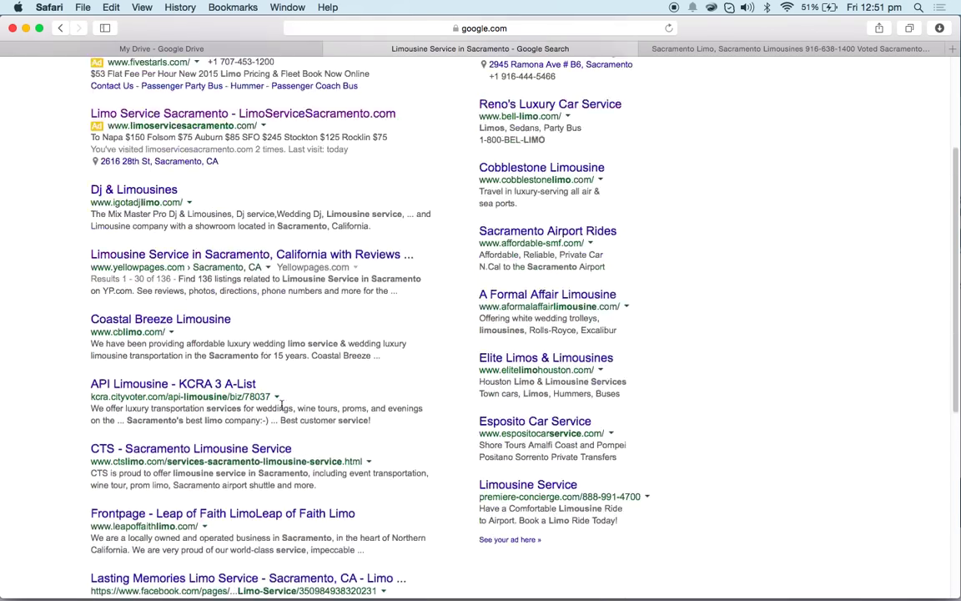
Step: Compare the companies listed on results page 3 with the Contact Us links already recorded in the DBM Sample Sheet
key("super+grave")
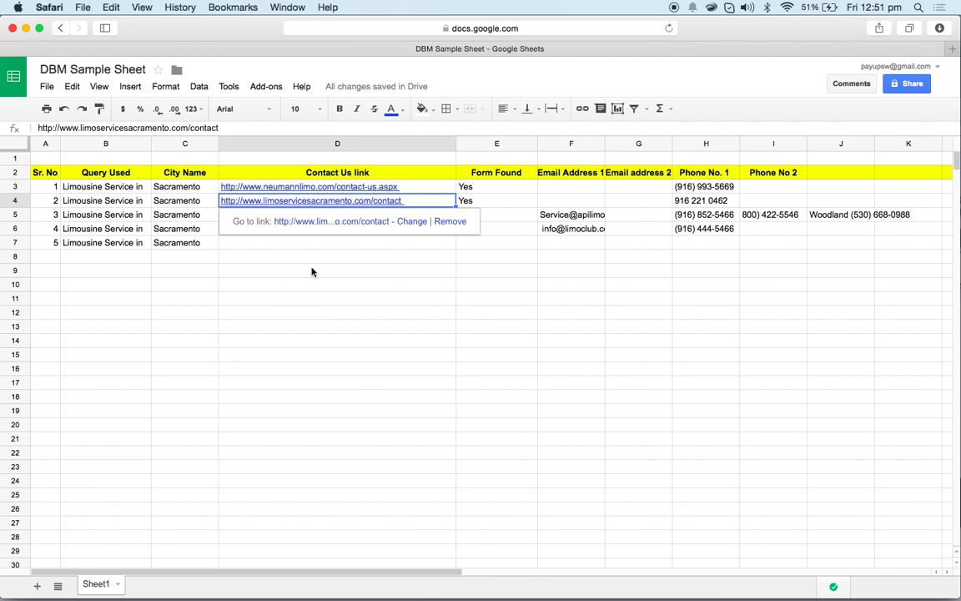
left_click(280, 245)
key("super+grave")
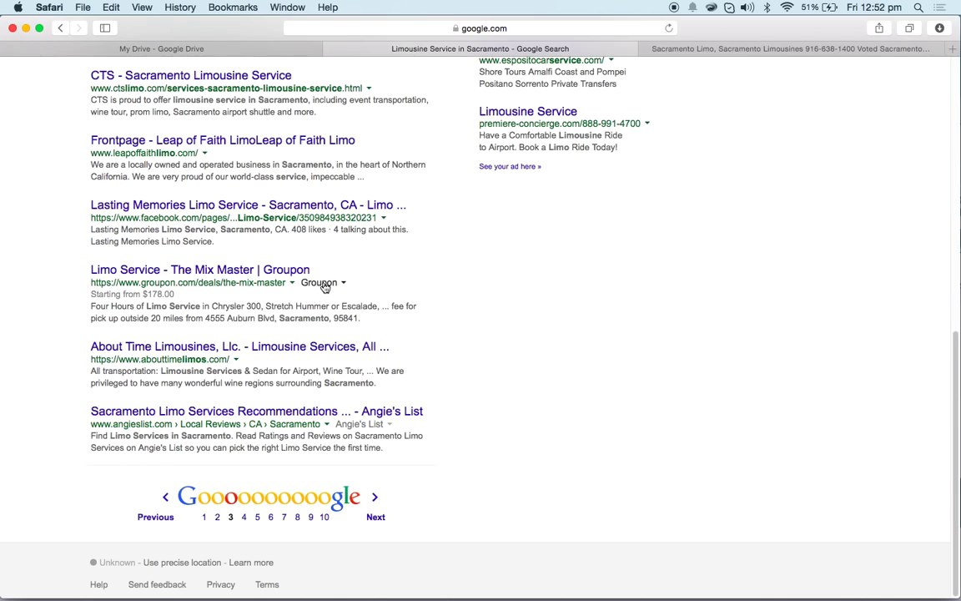
scroll(525, 209, "up", 15)
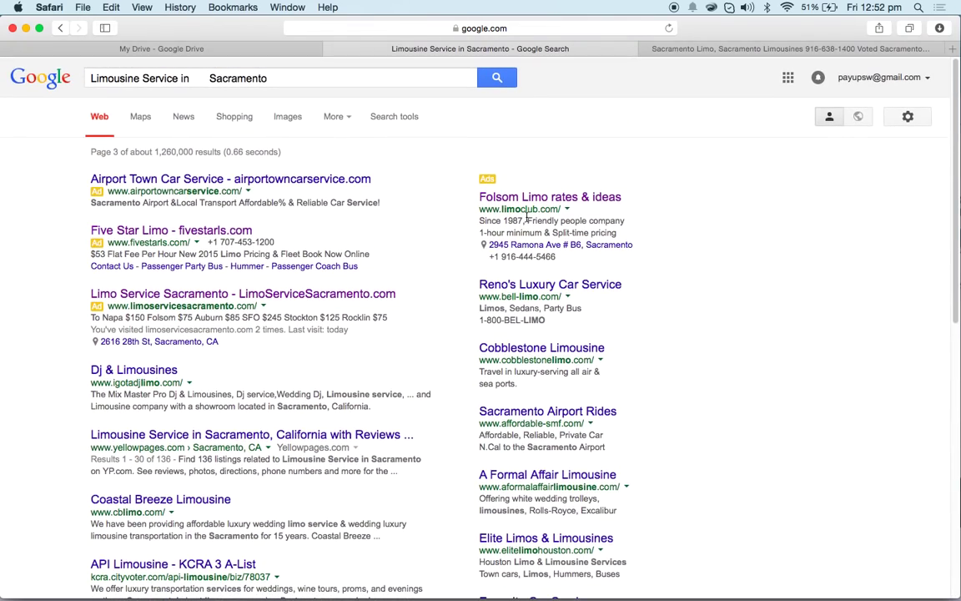
scroll(526, 217, "down", 10)
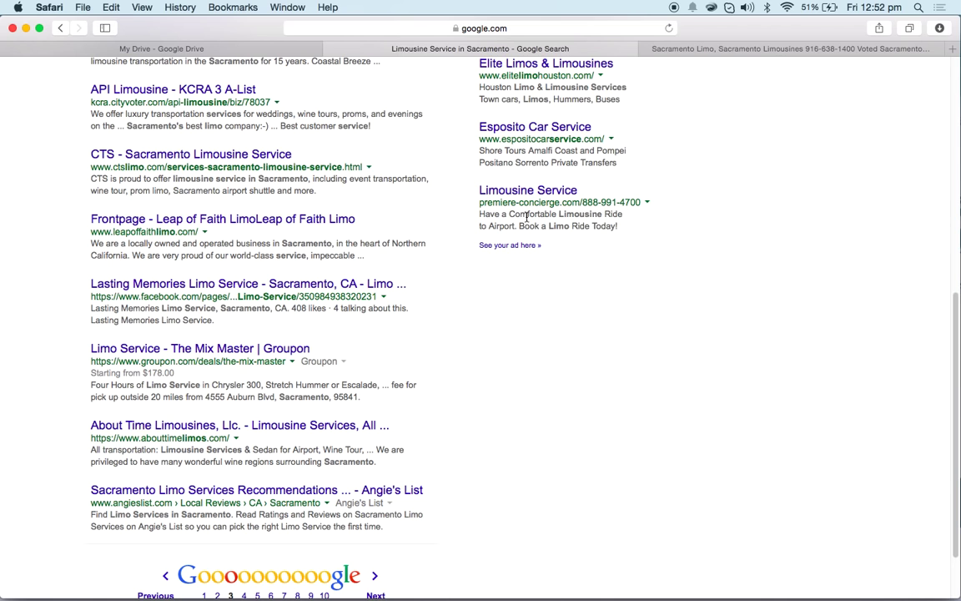
scroll(526, 215, "up", 5)
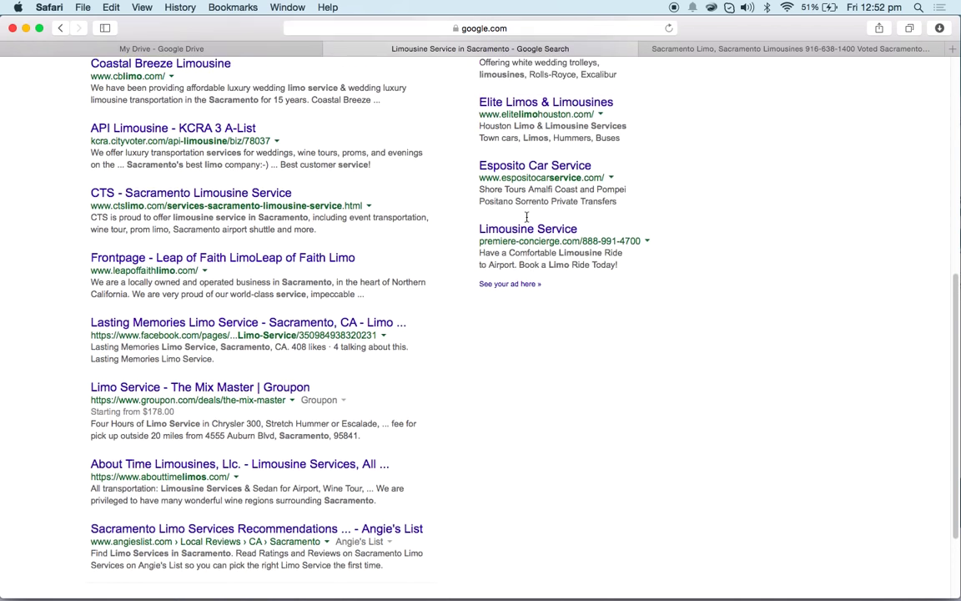
key("super+grave")
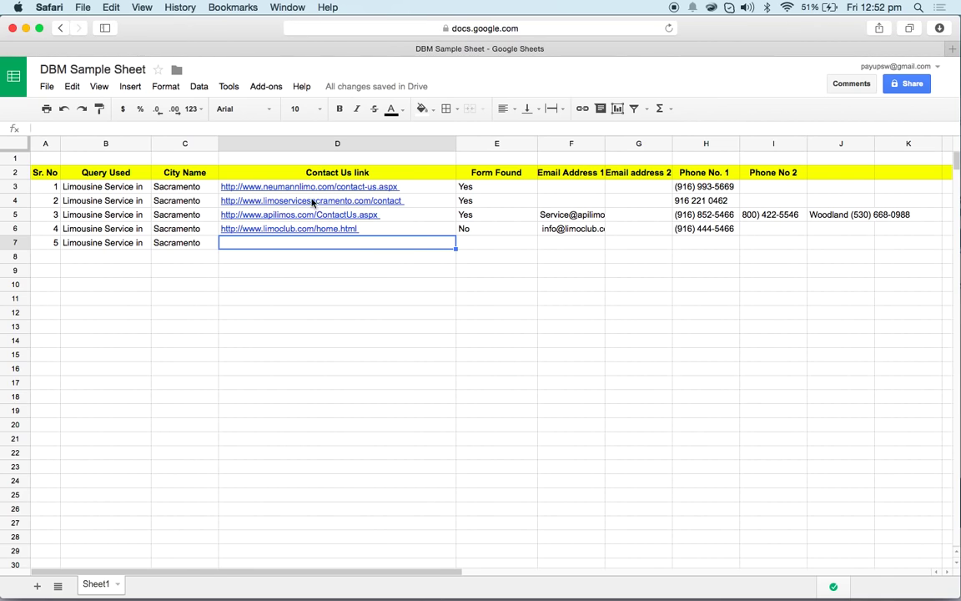
left_click(294, 202)
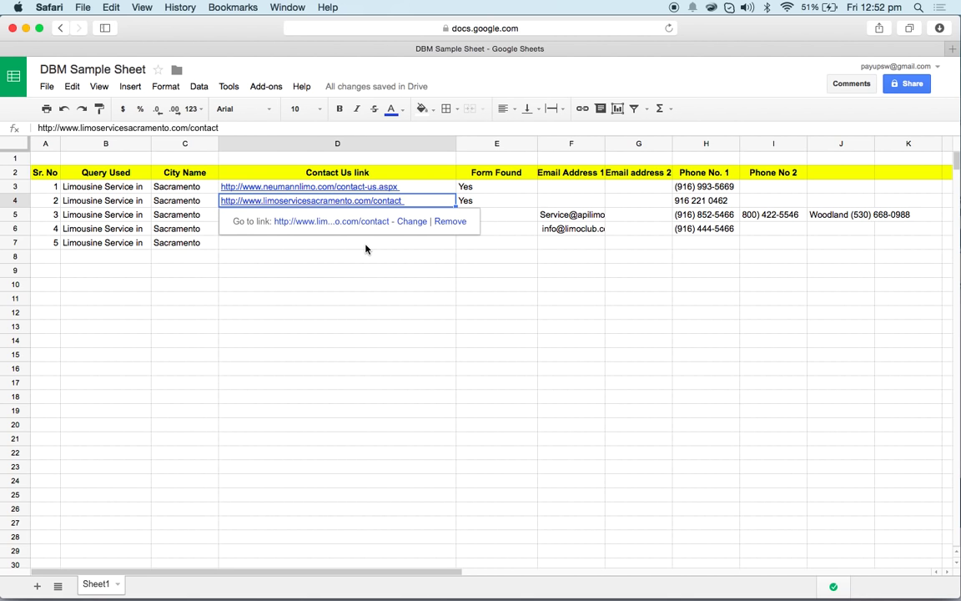
key("super+grave")
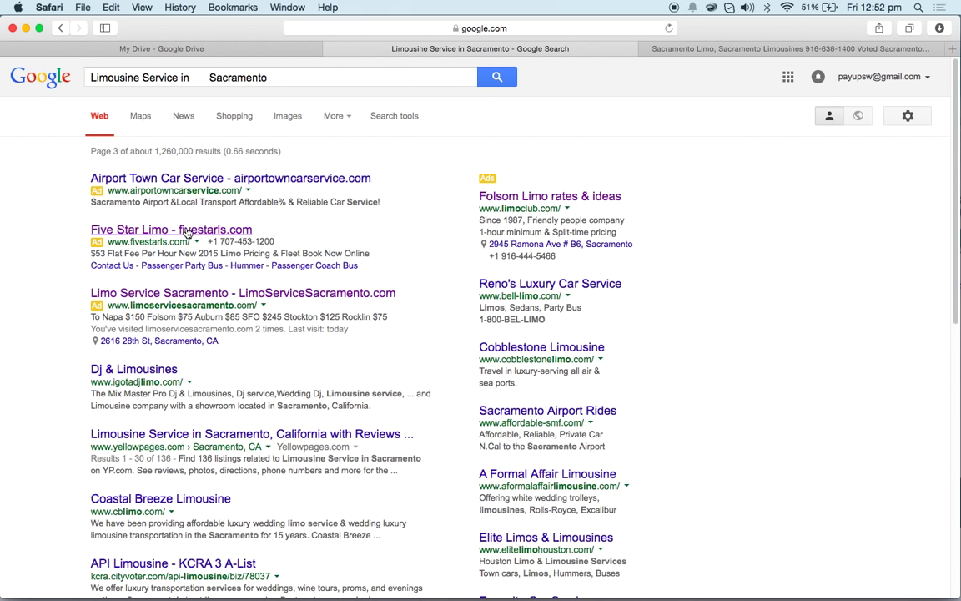
scroll(261, 263, "down", 10)
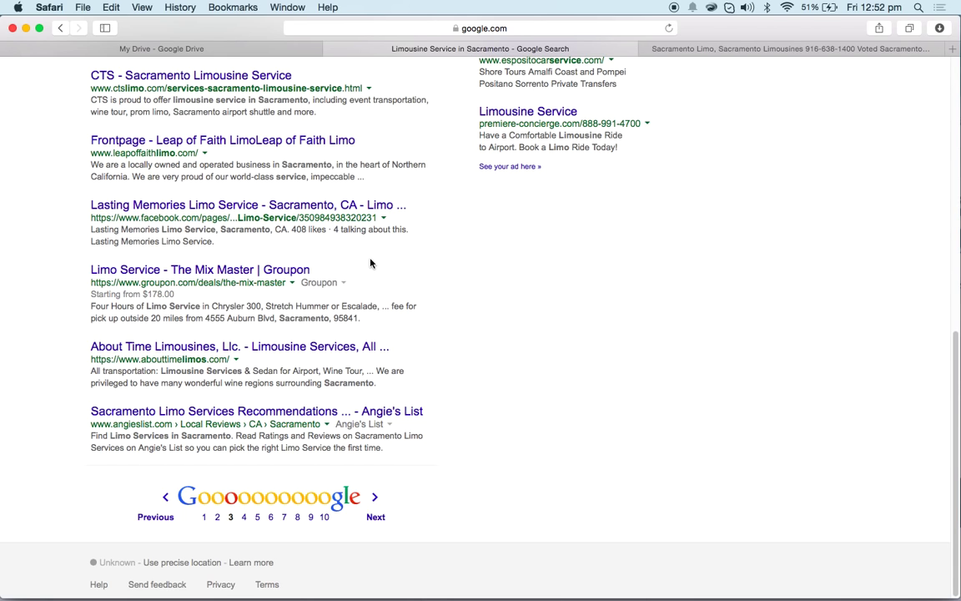
key("super+grave")
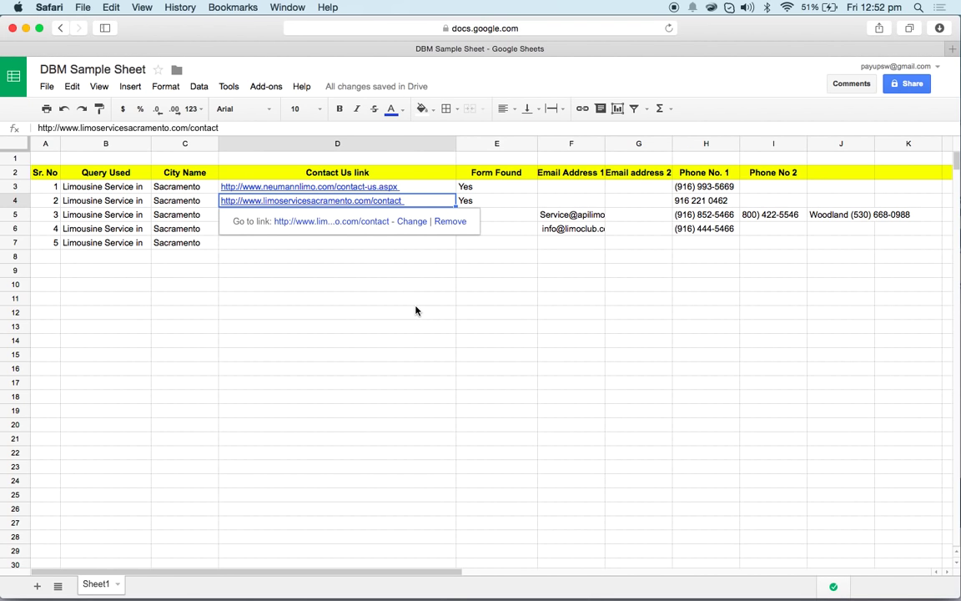
left_click(381, 287)
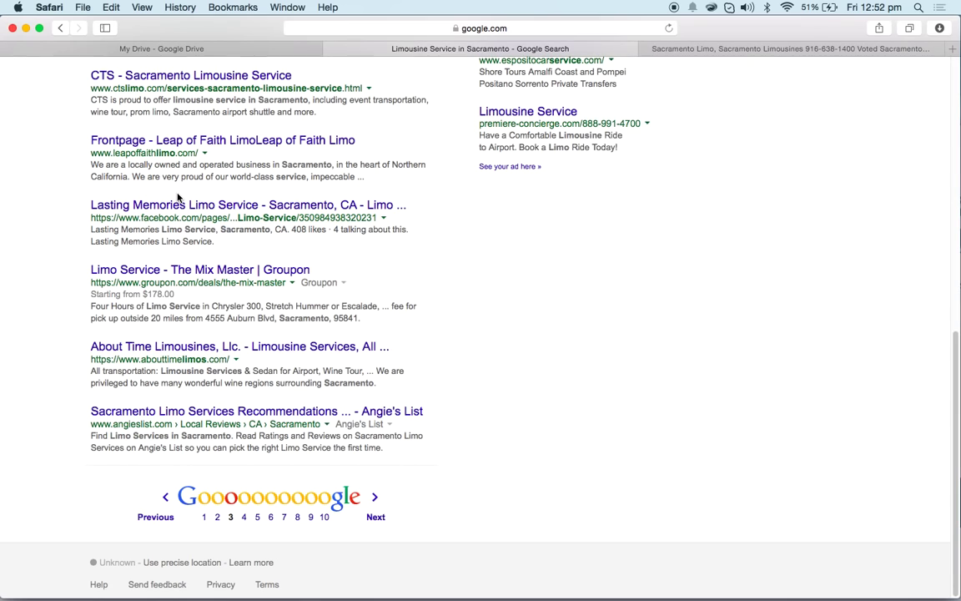
key("super+grave")
key("super+grave")
left_click(134, 259)
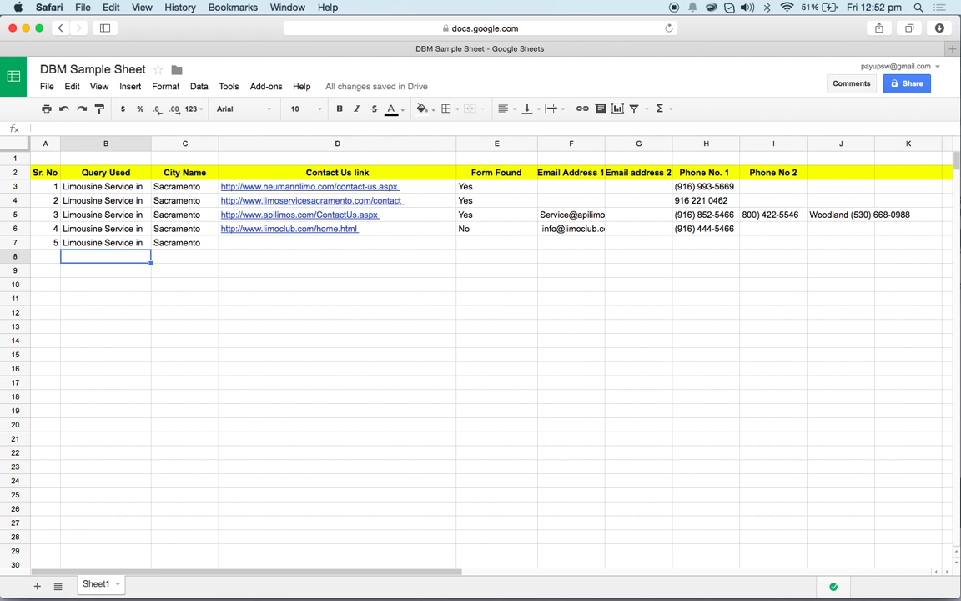
left_click(184, 256)
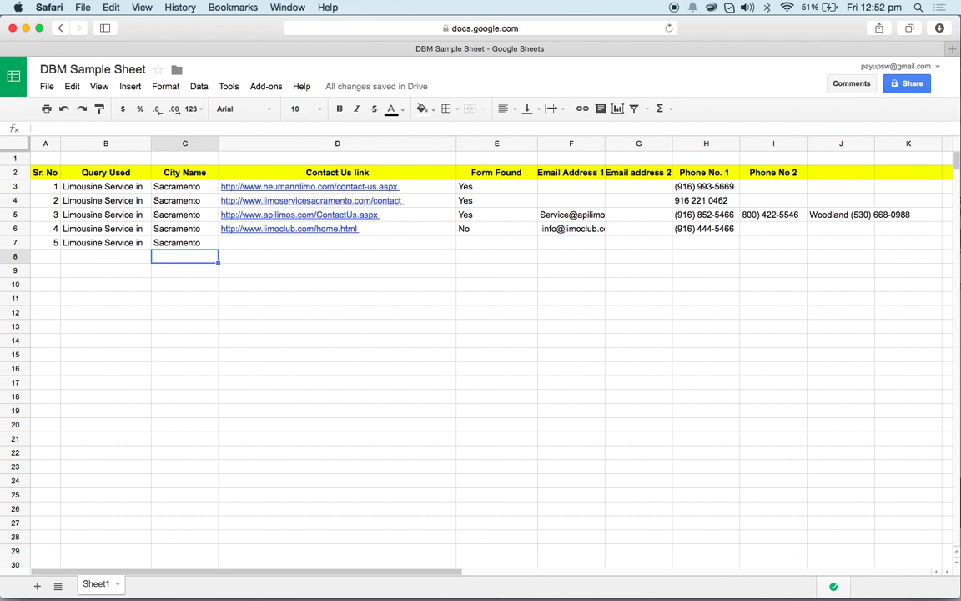
left_click(571, 256)
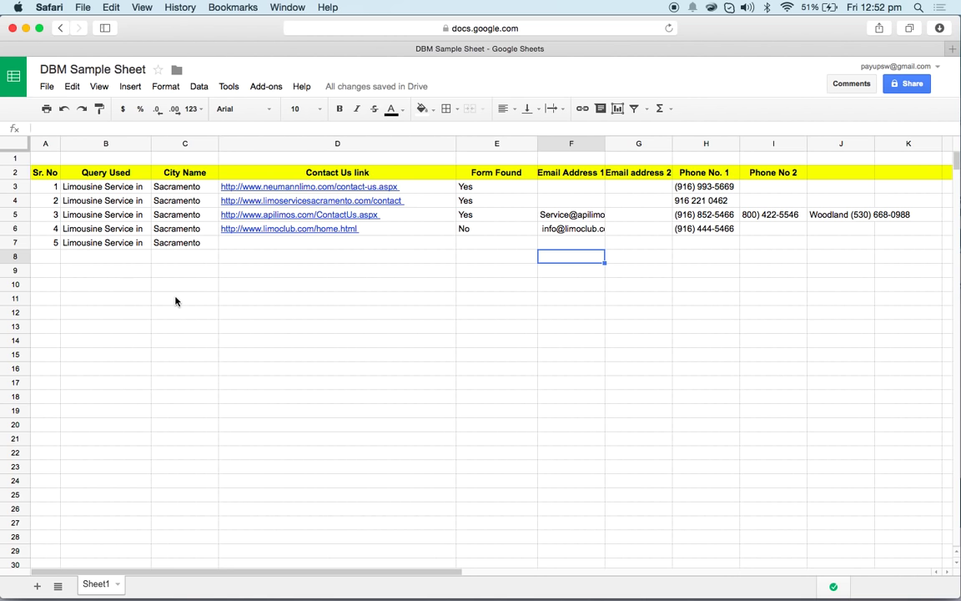
key("ctrl+super+Escape")
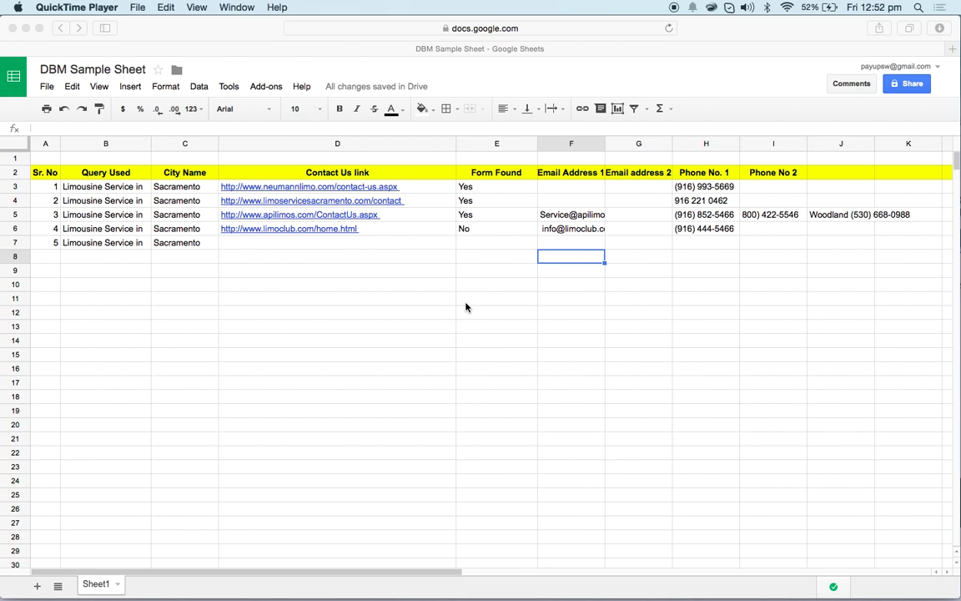